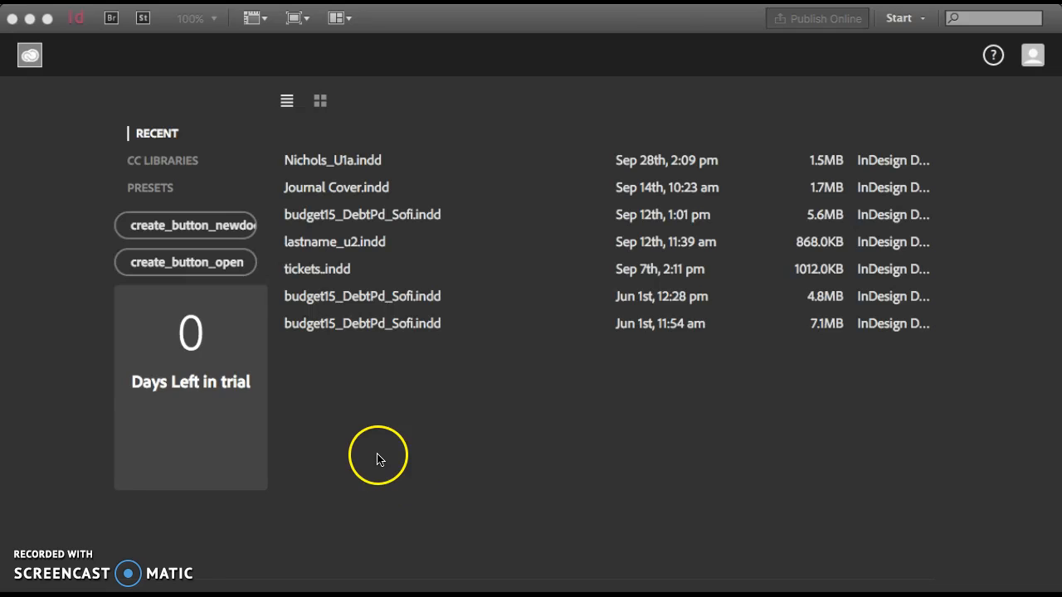
Create a single-page Letter print document without facing pages and with 0.25 in margins on all sides.
left_click(137, 0)
mouse_move(152, 9)
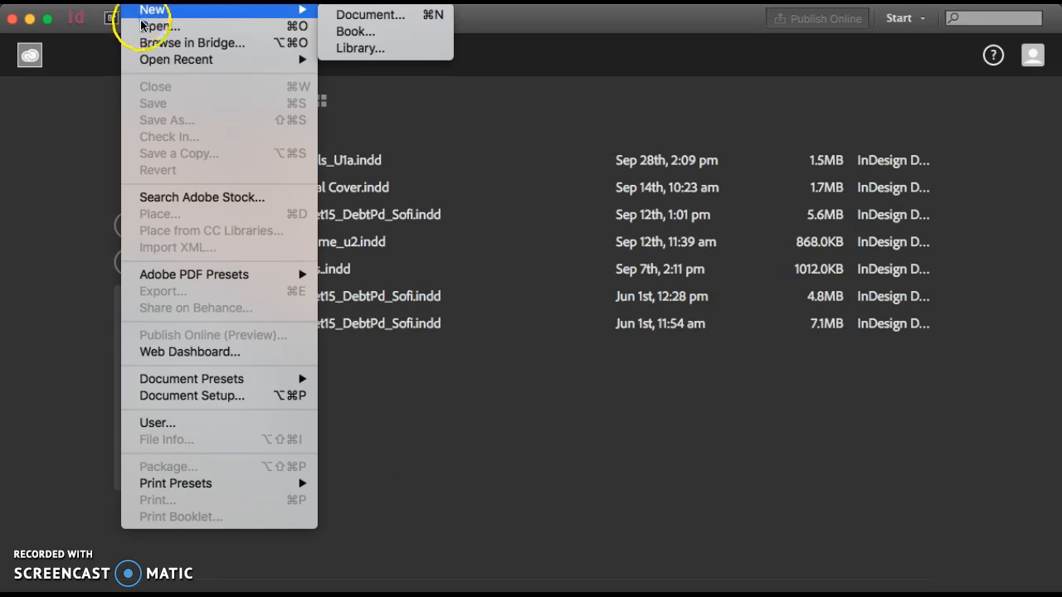
left_click(380, 16)
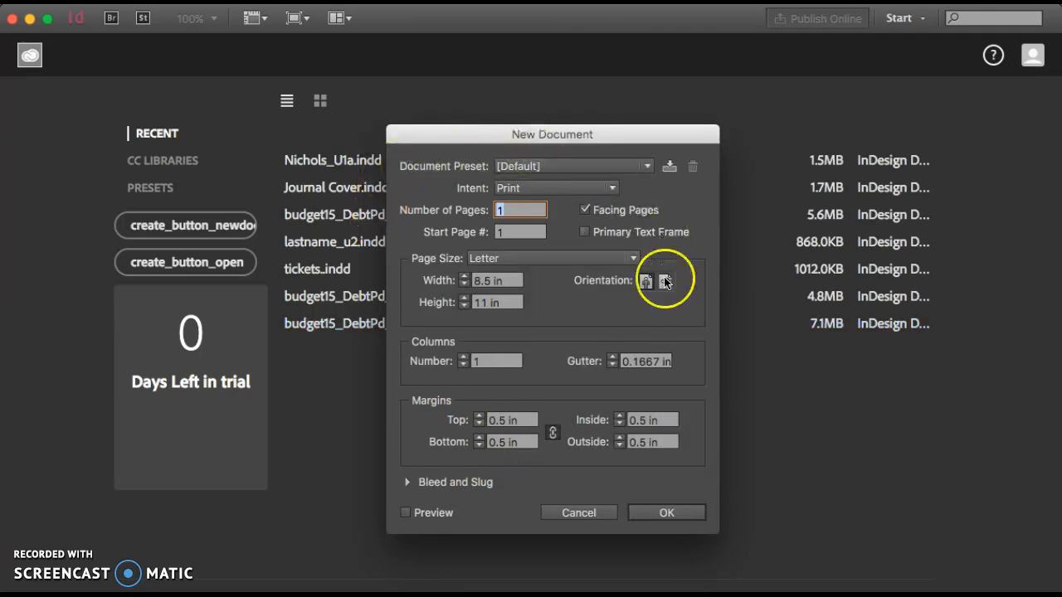
left_click(585, 211)
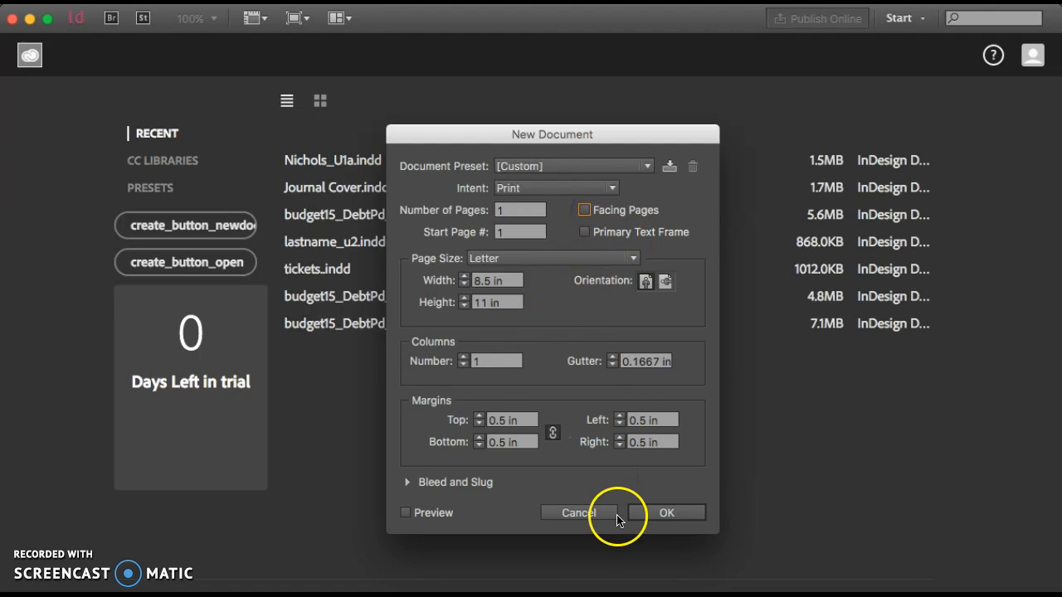
left_click(502, 427)
double_click(502, 421)
type("0.25")
key("Tab")
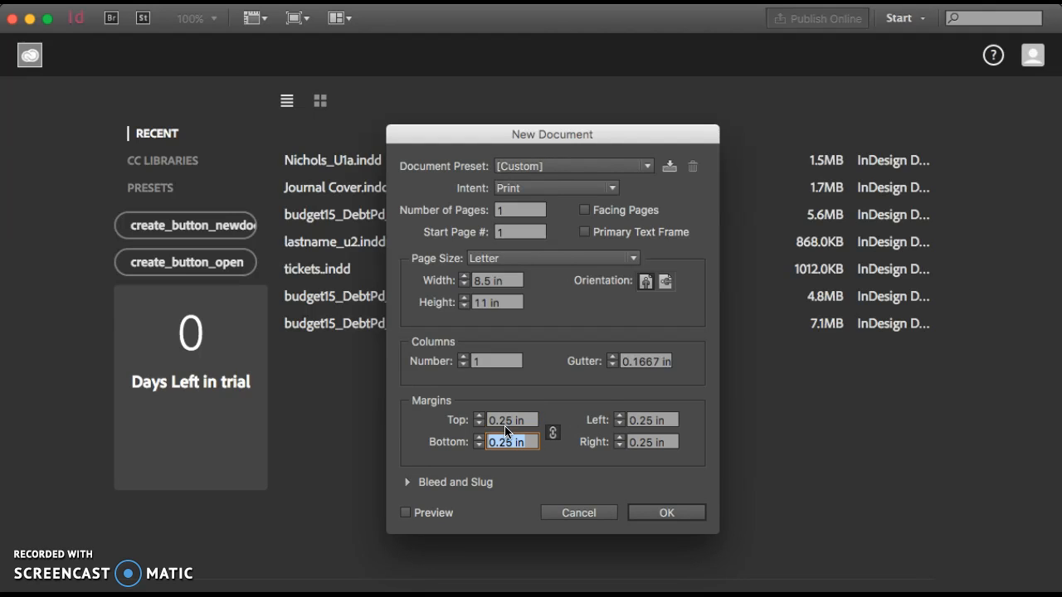
left_click(670, 511)
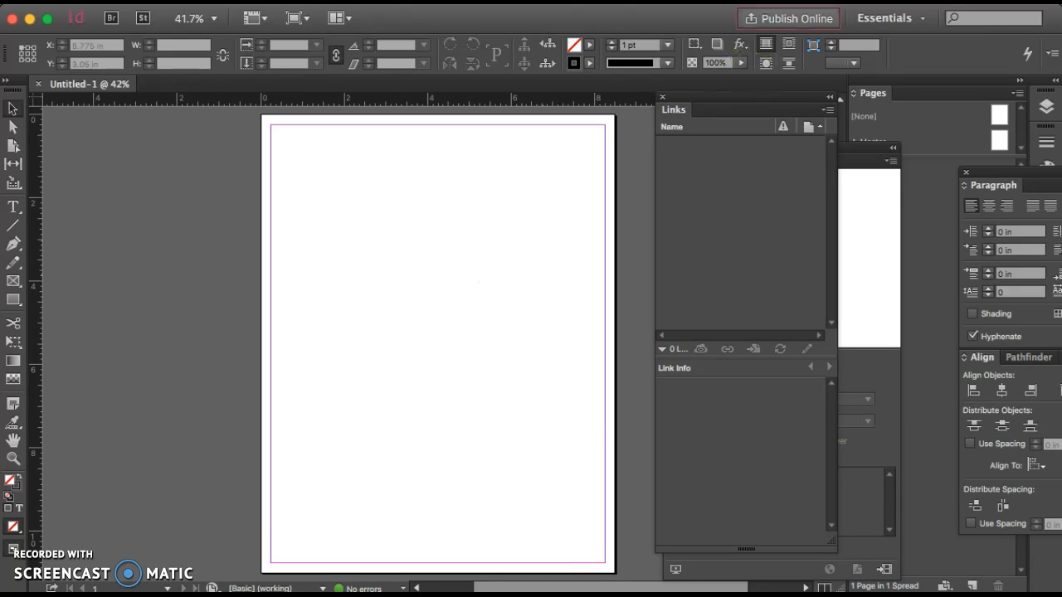
Reset the Essentials workspace and collapse the CC Libraries panel.
left_click_drag(741, 101, 860, 130)
left_click(902, 25)
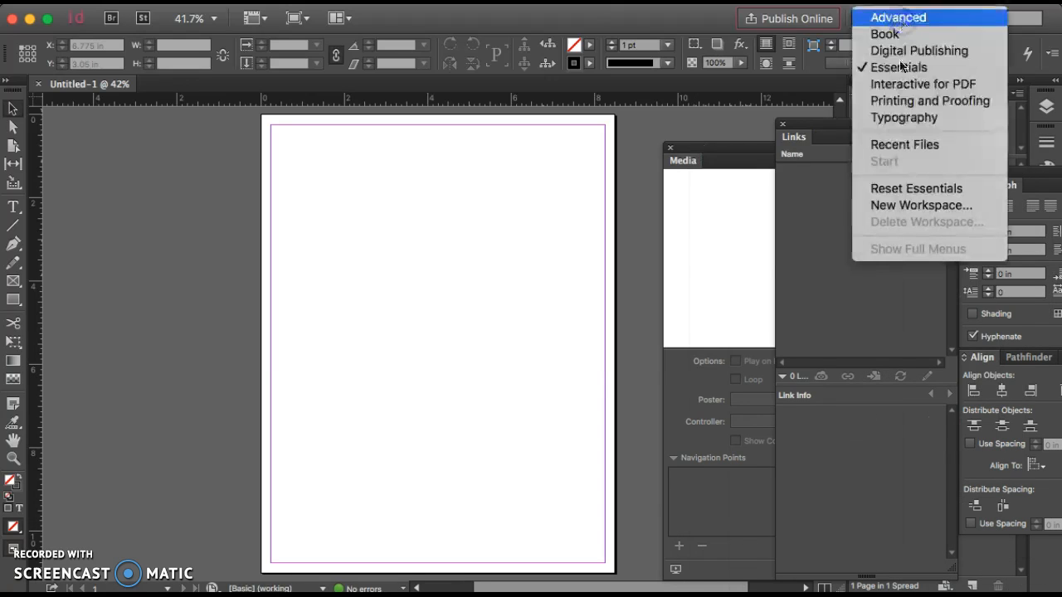
left_click(900, 186)
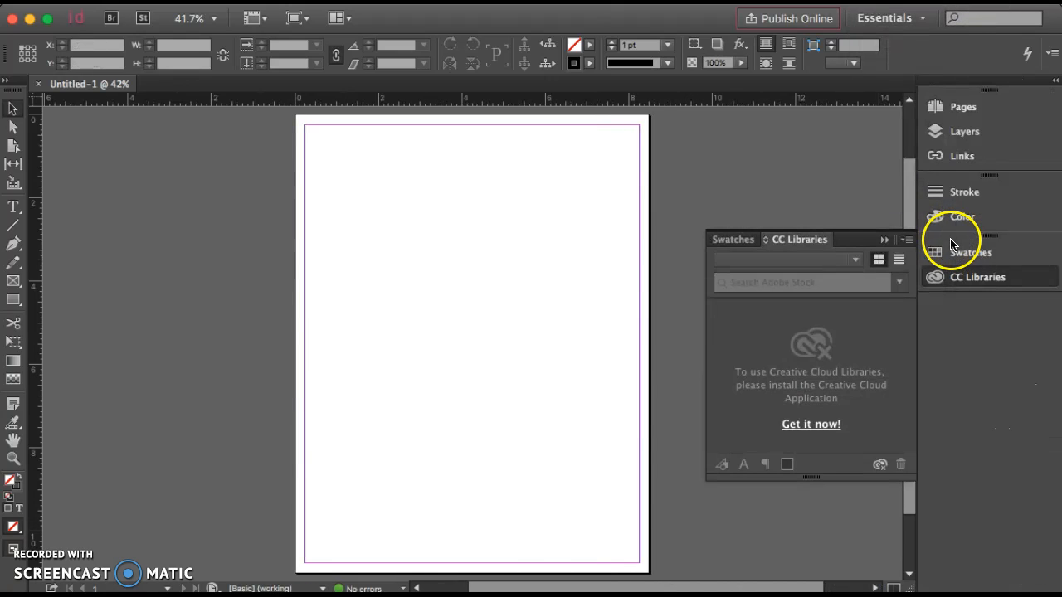
left_click(884, 238)
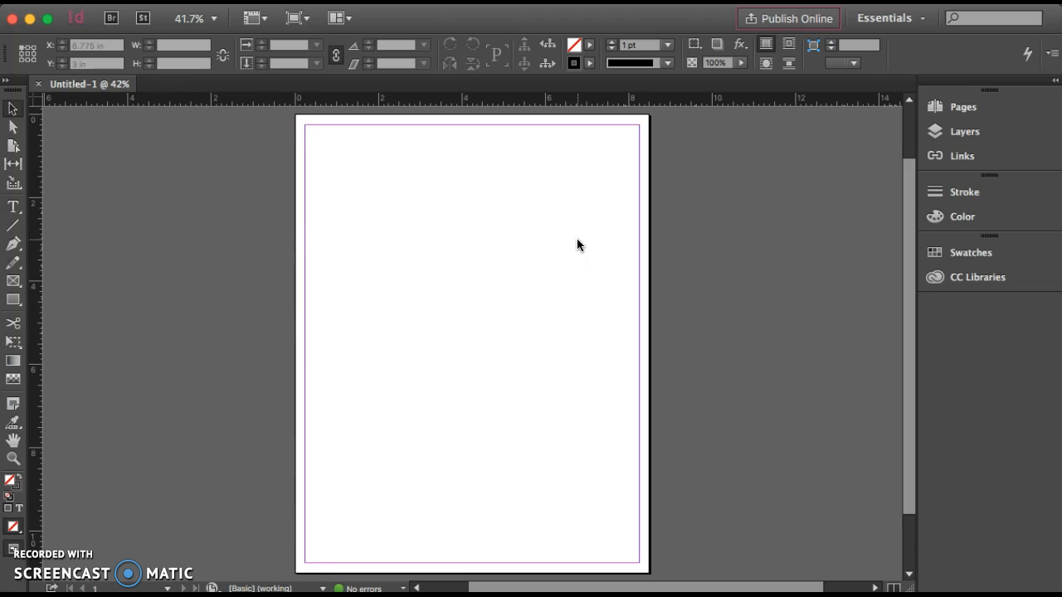
Place the MLA_example Word file from the Desktop with Show Import Options enabled.
left_click(540, 314)
left_click(133, 2)
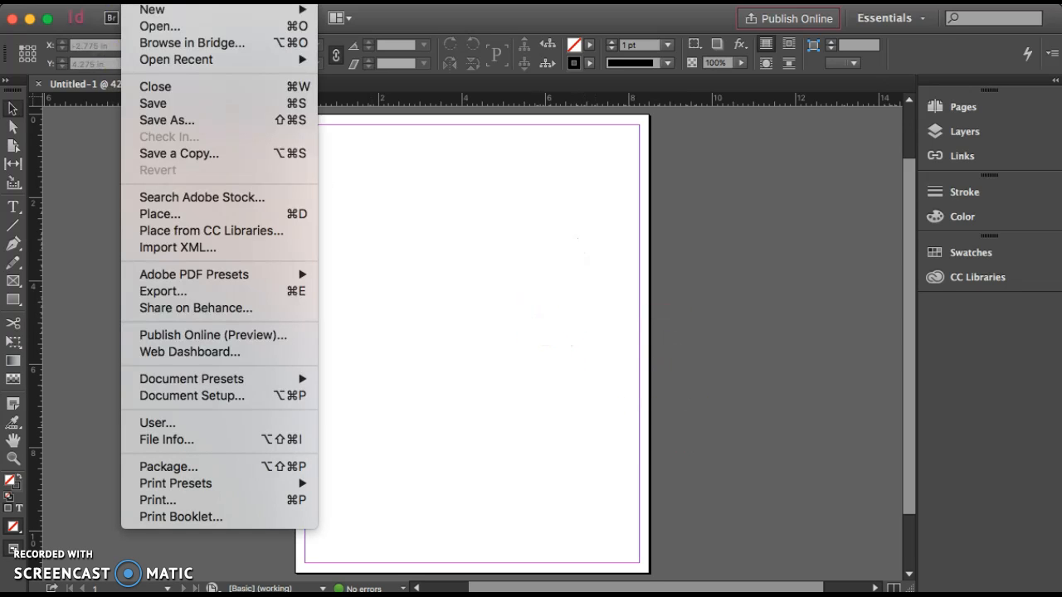
left_click(165, 217)
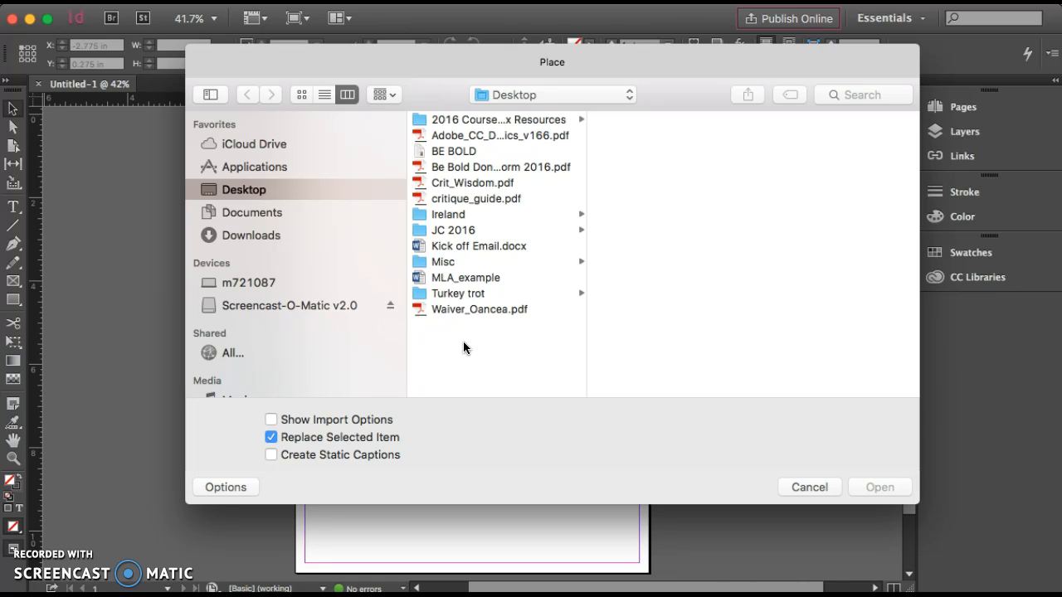
left_click_drag(440, 57, 392, 114)
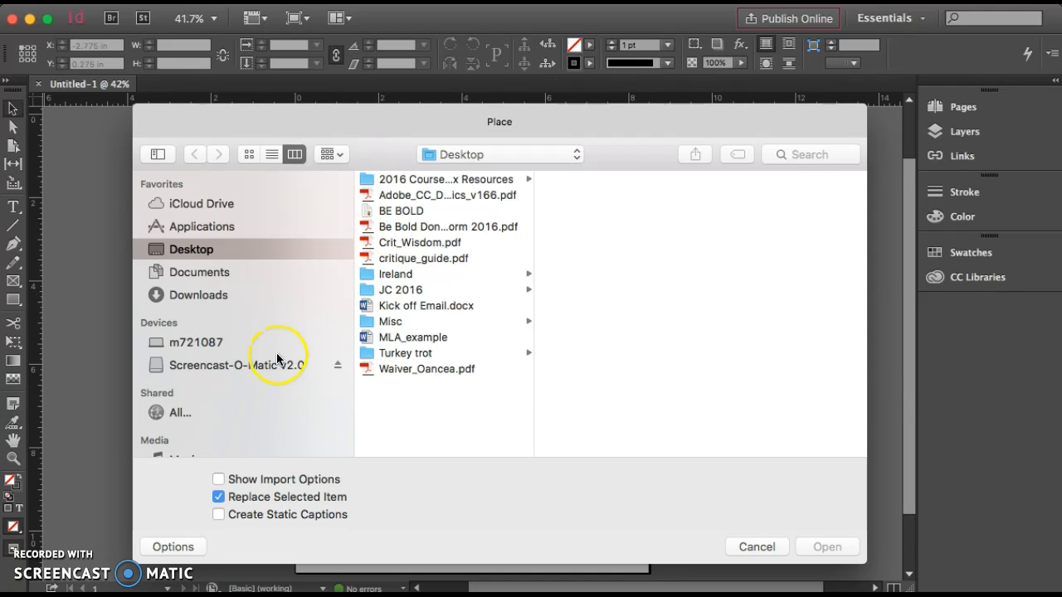
left_click(218, 479)
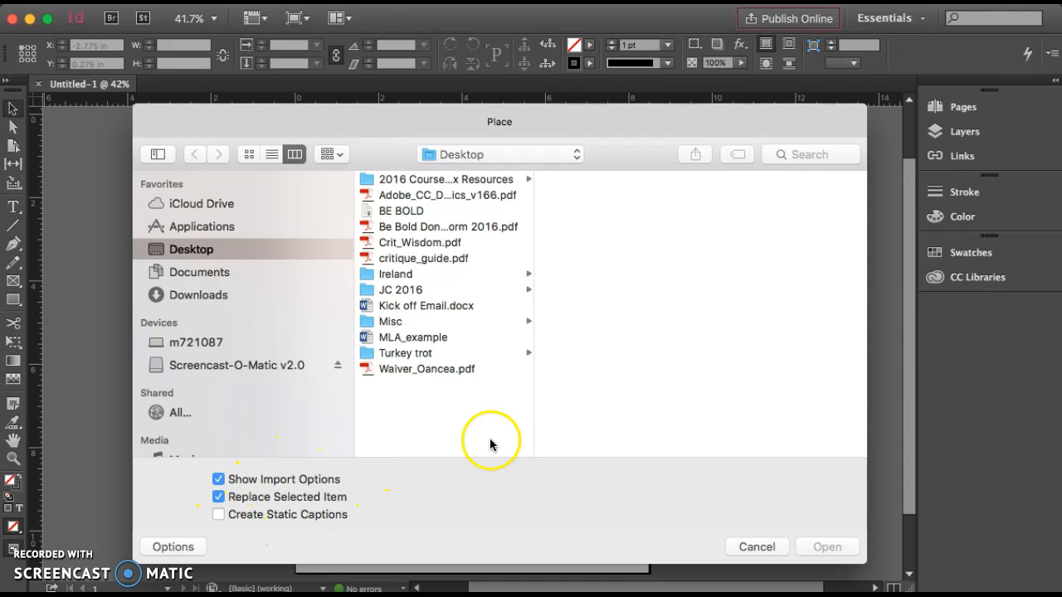
left_click(427, 337)
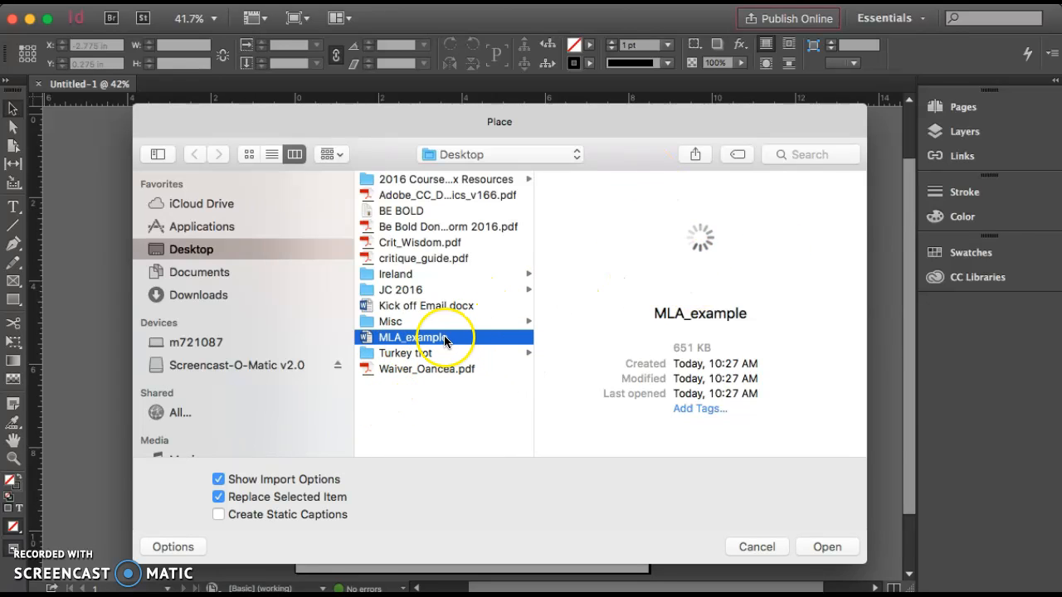
left_click(827, 547)
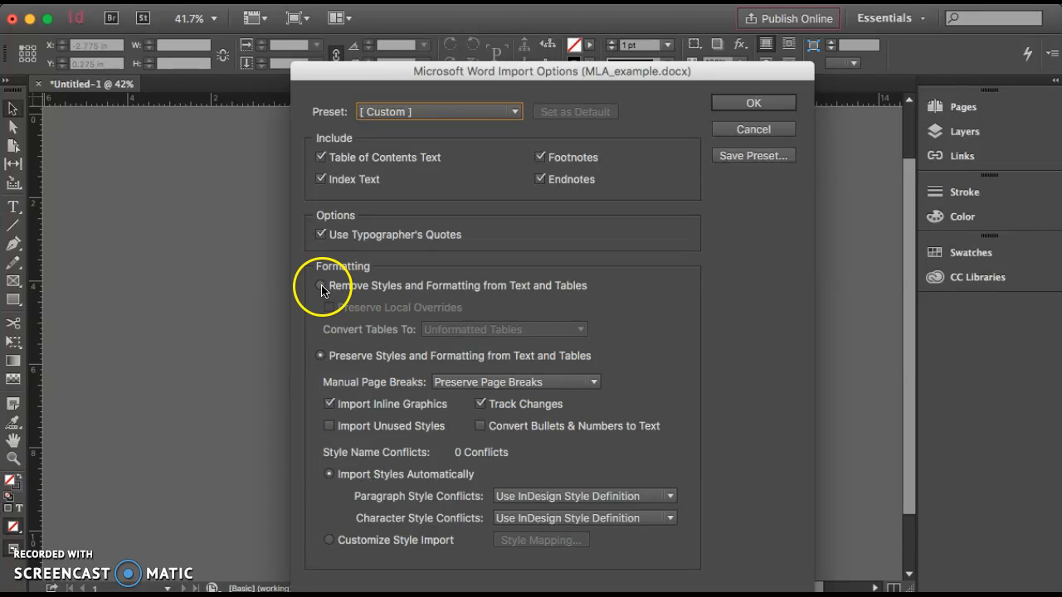
Exclude table of contents text, index text, footnotes and endnotes from the Word import, and remove styles and formatting from text and tables.
left_click(332, 160)
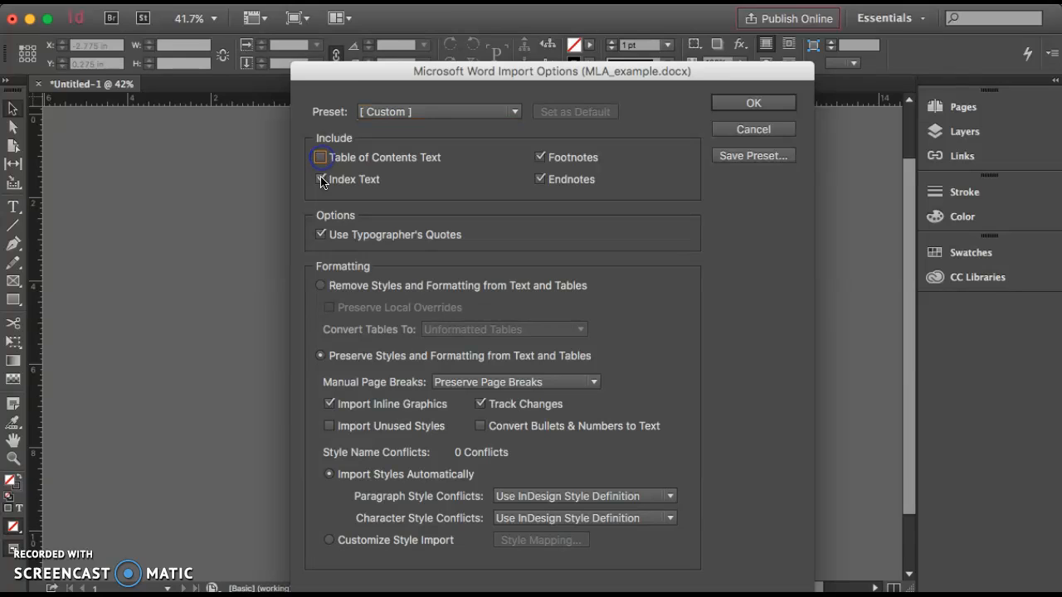
left_click(321, 180)
left_click(539, 158)
left_click(540, 179)
left_click(321, 286)
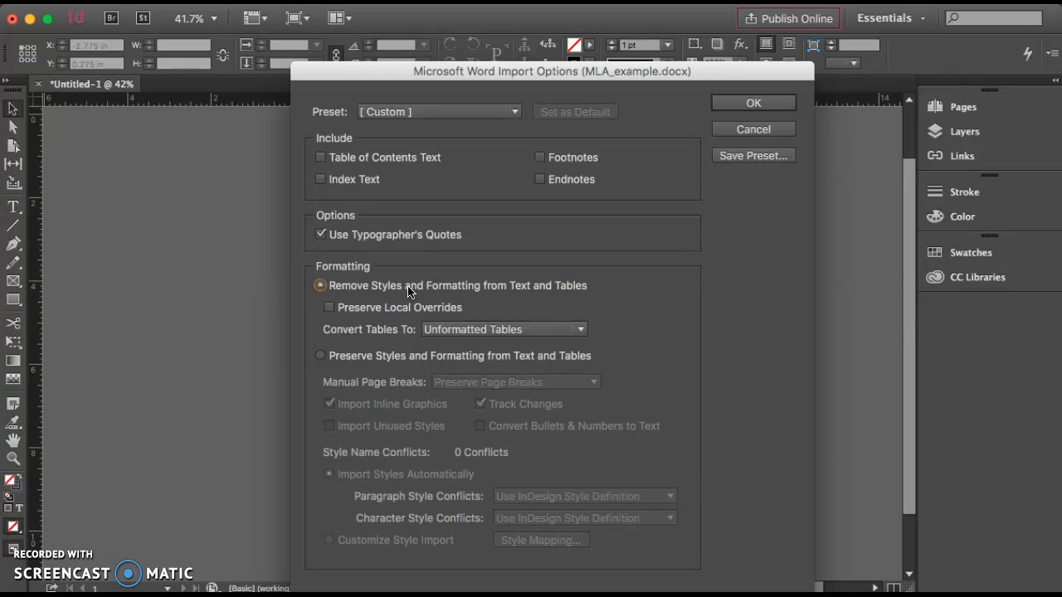
left_click(771, 101)
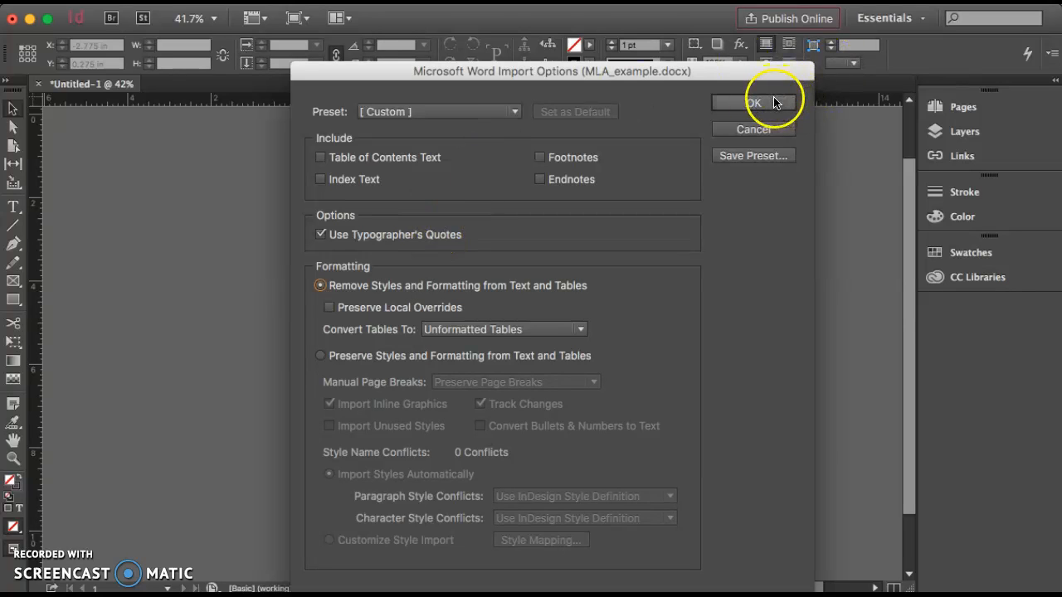
Place the loaded text at the page's upper-left margin corner so its frame fills the margins.
left_click(487, 201)
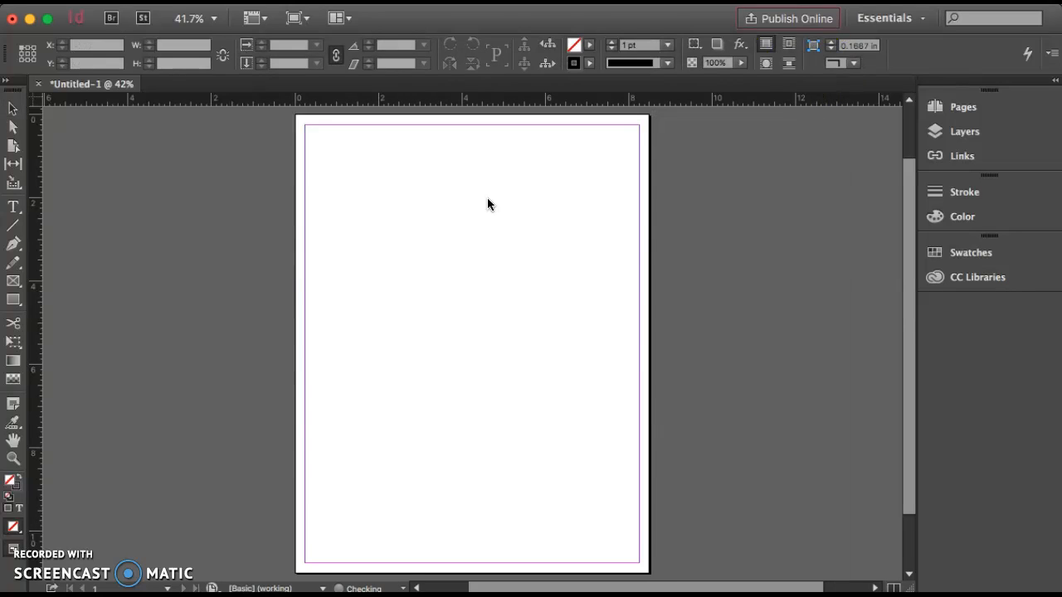
left_click(343, 147)
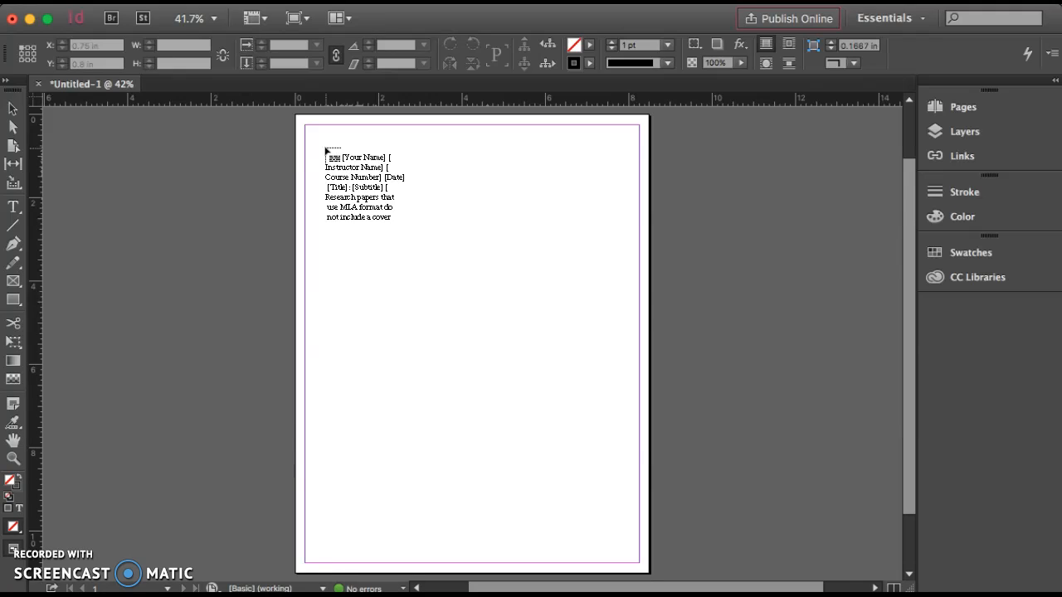
left_click_drag(325, 150, 304, 127)
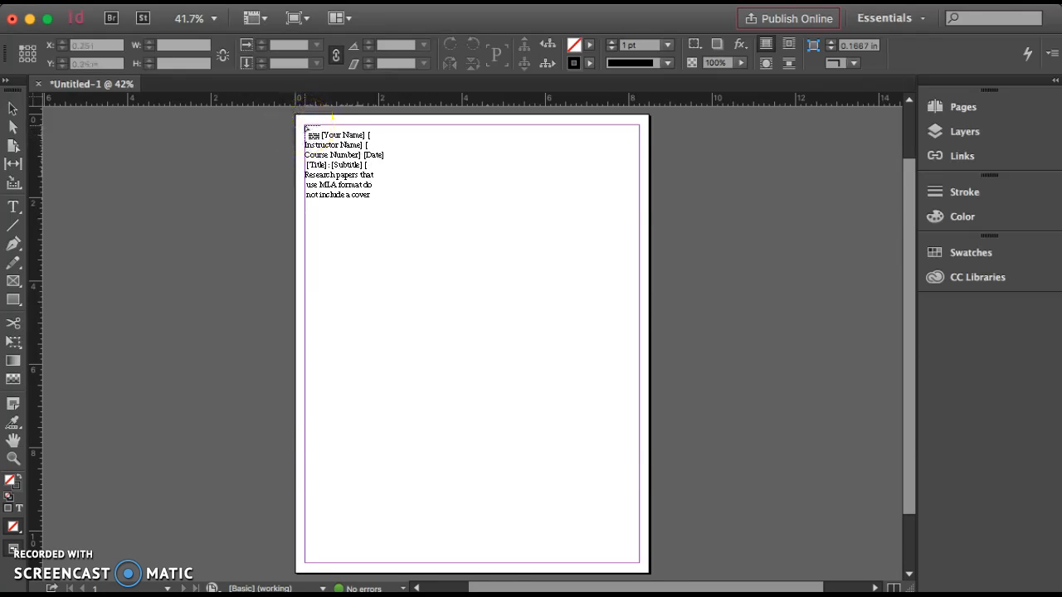
left_click(305, 127)
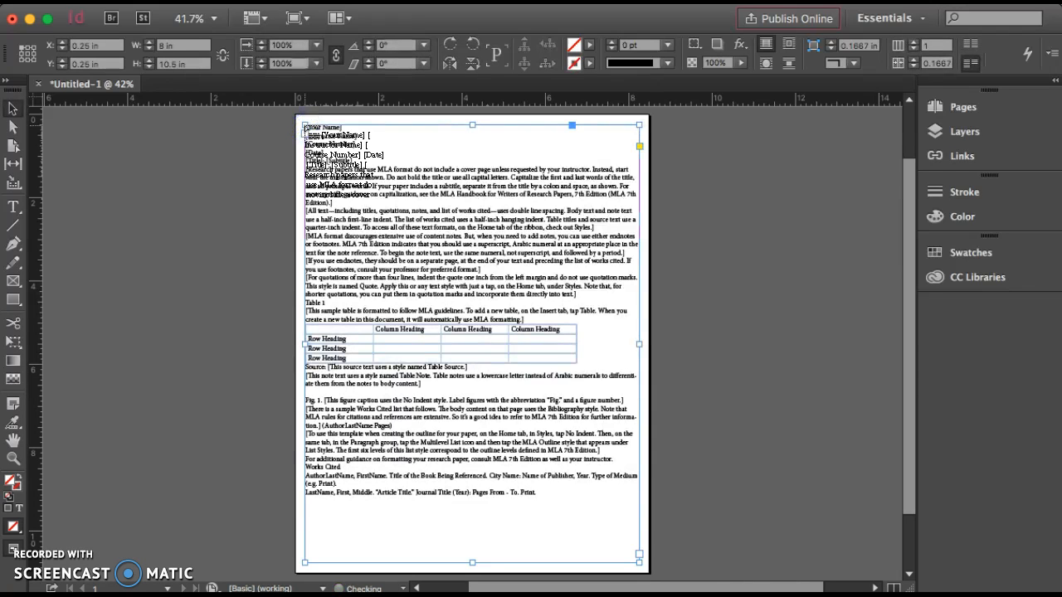
left_click(481, 162)
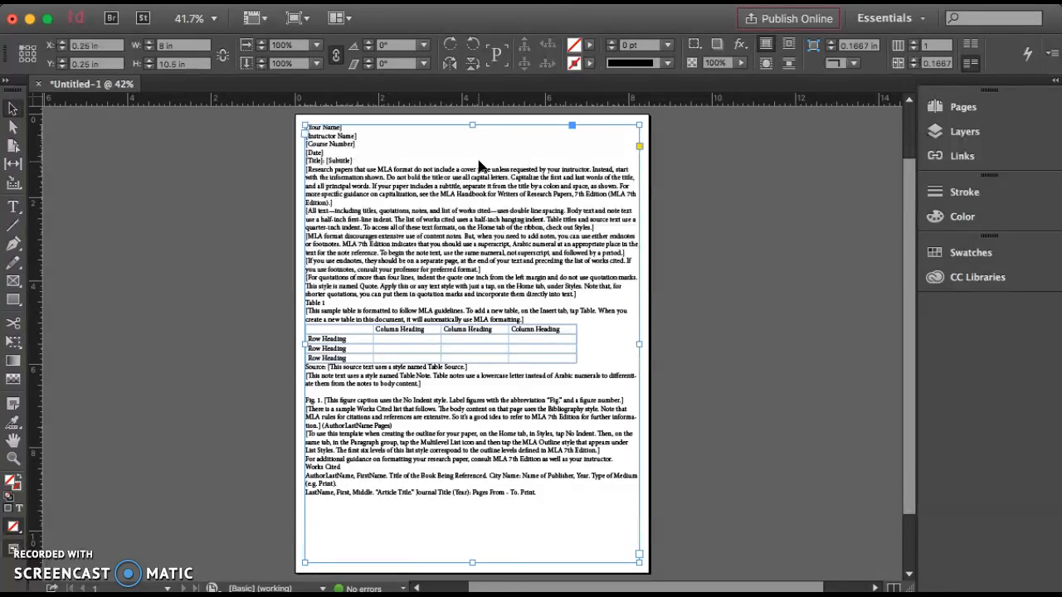
left_click(516, 209)
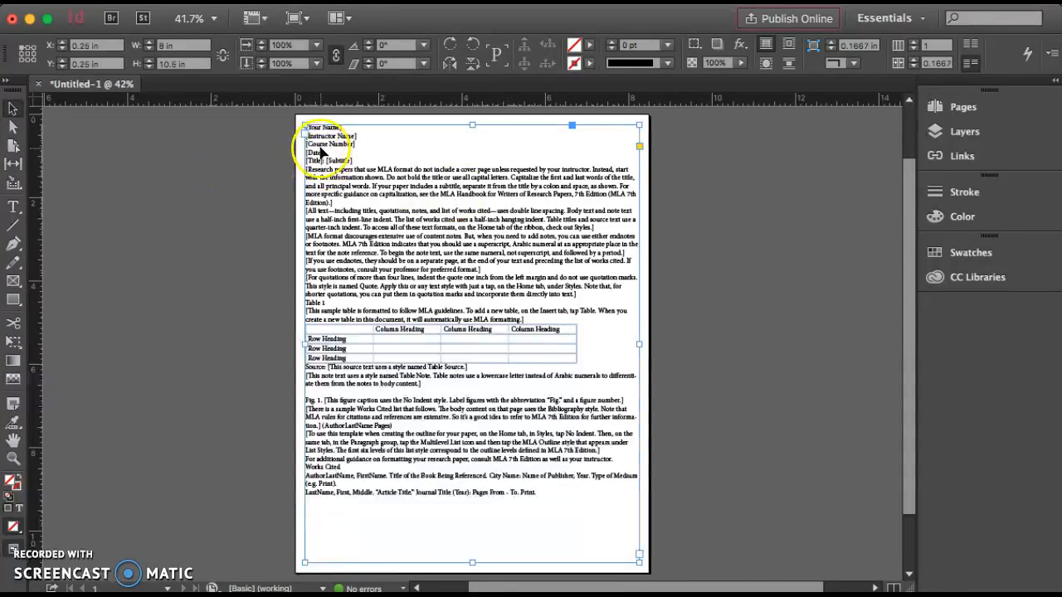
Open the text in the Story Editor from the start of the first body paragraph, and move its window beside the page text.
double_click(320, 151)
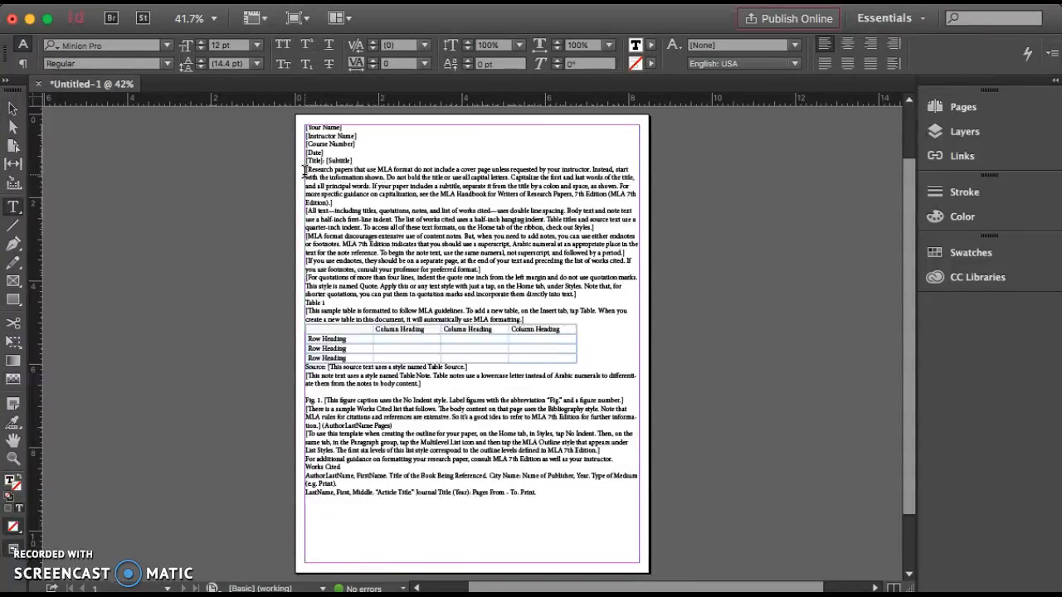
left_click(305, 173)
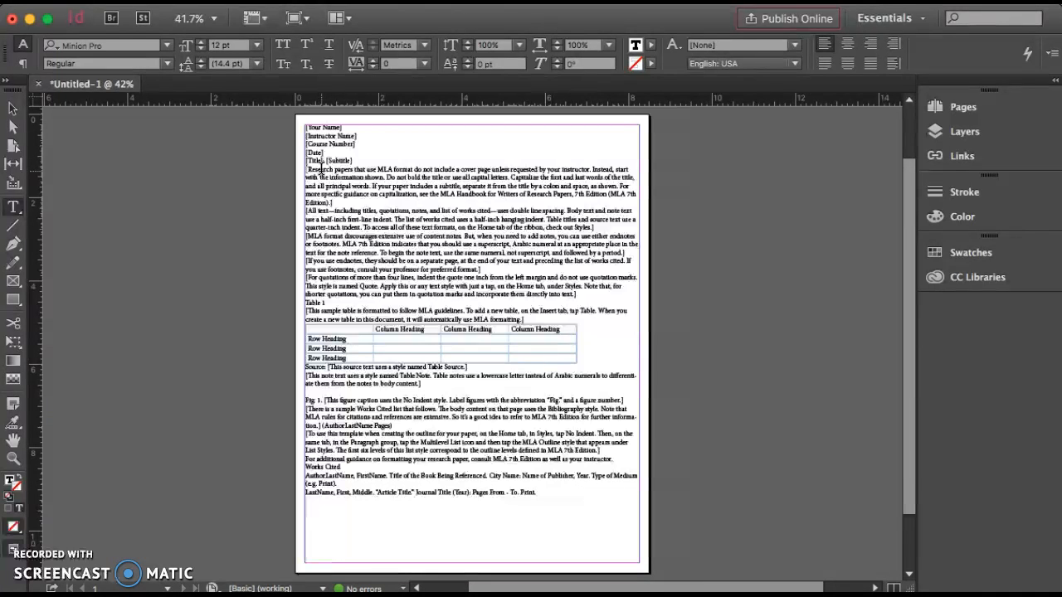
left_click(174, 1)
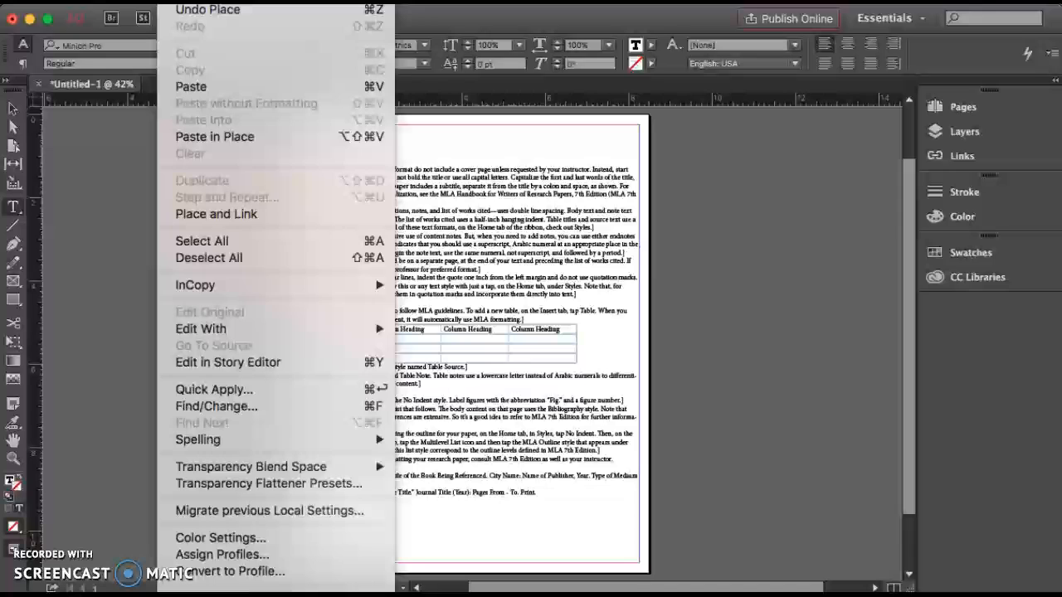
left_click(208, 365)
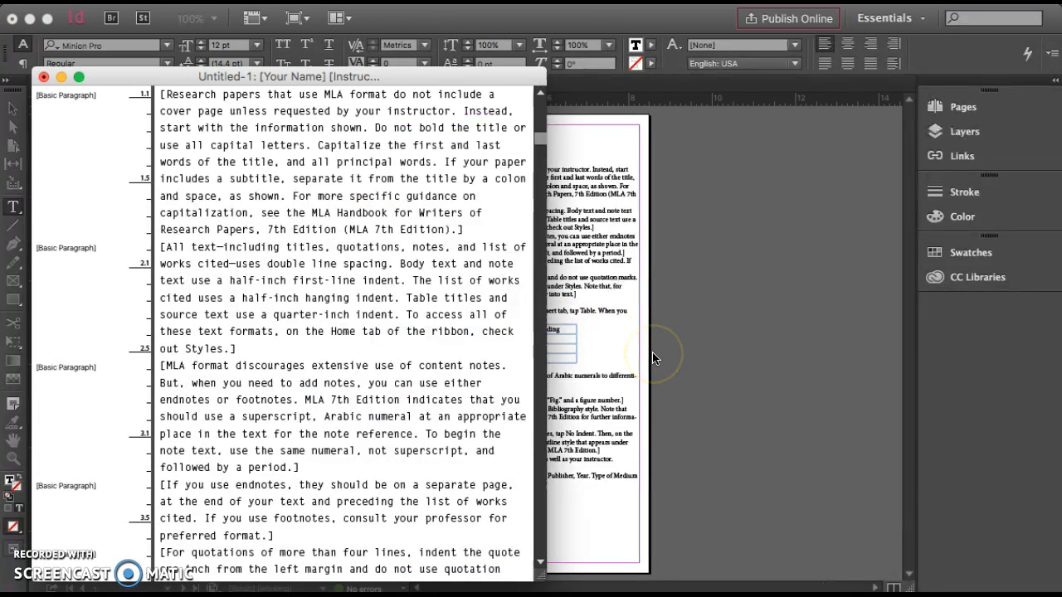
left_click_drag(206, 76, 783, 70)
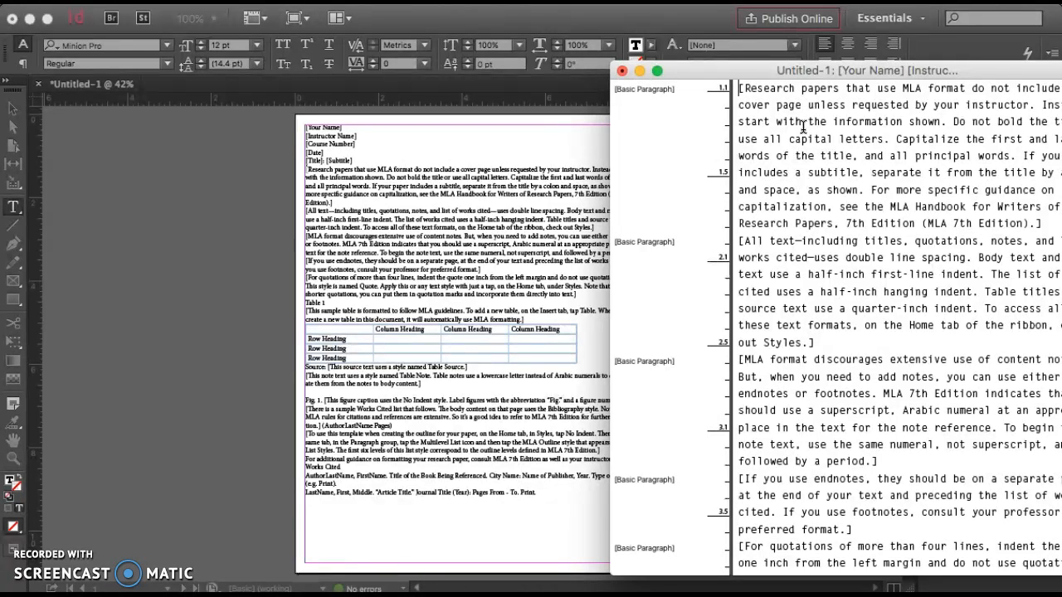
left_click(780, 265)
Start a spelling check of the story and move the Check Spelling window clear of the Story Editor text.
left_click(197, 1)
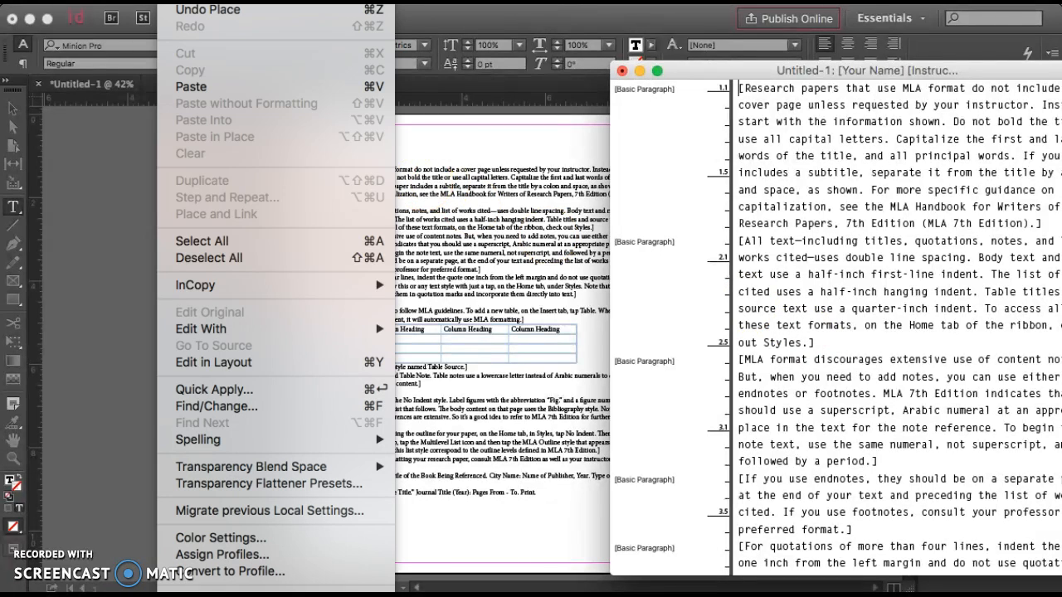
mouse_move(307, 440)
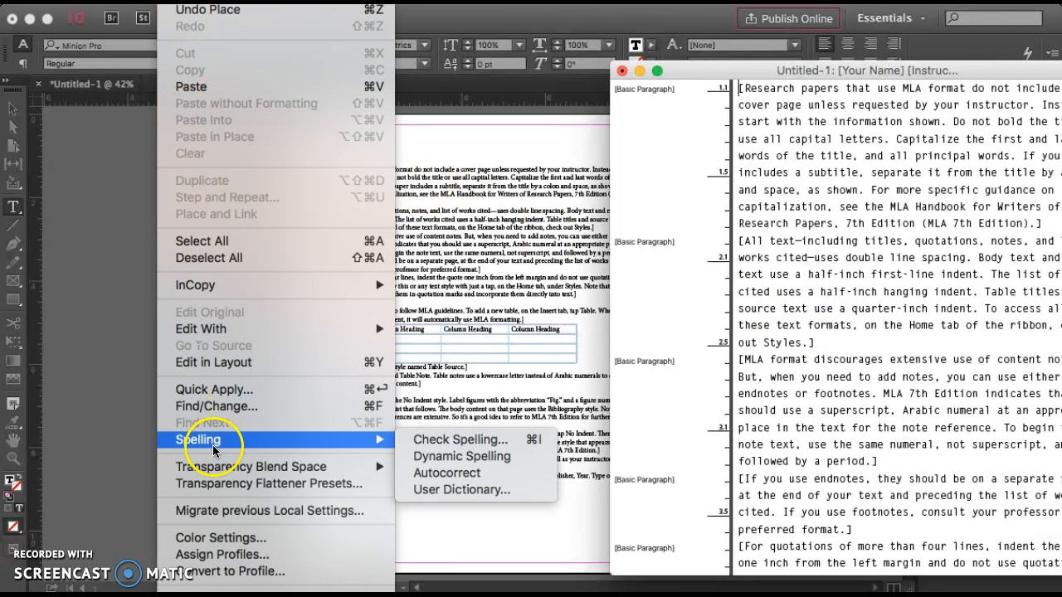
left_click(448, 440)
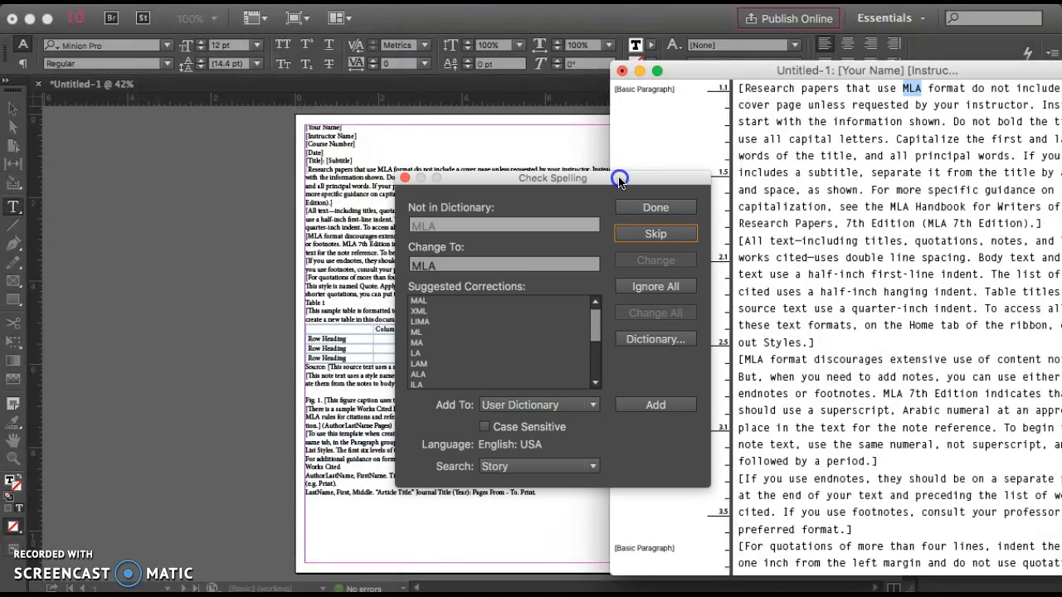
left_click_drag(619, 178, 603, 180)
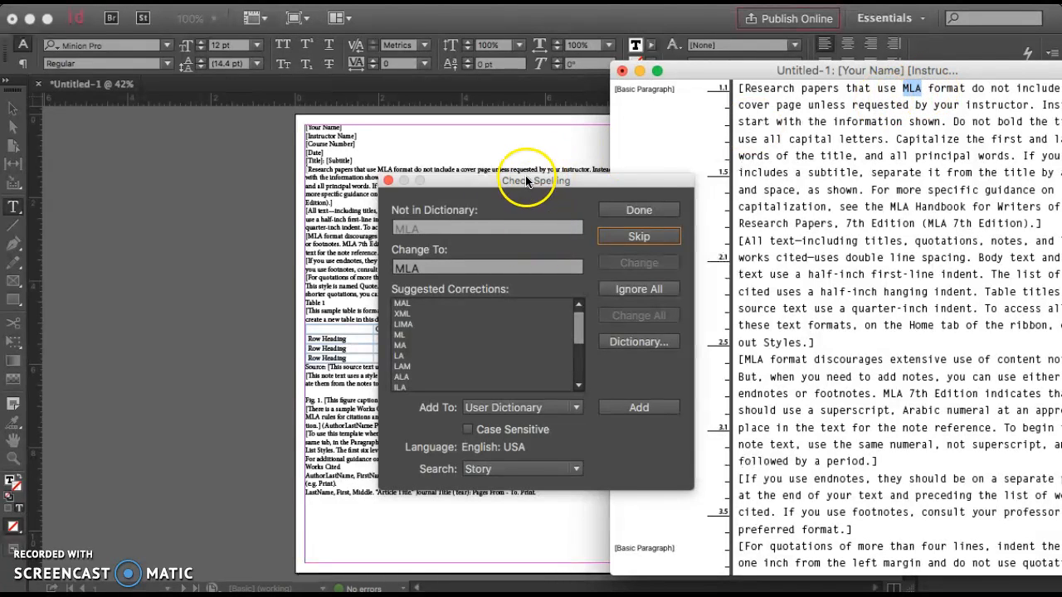
left_click_drag(524, 183, 441, 212)
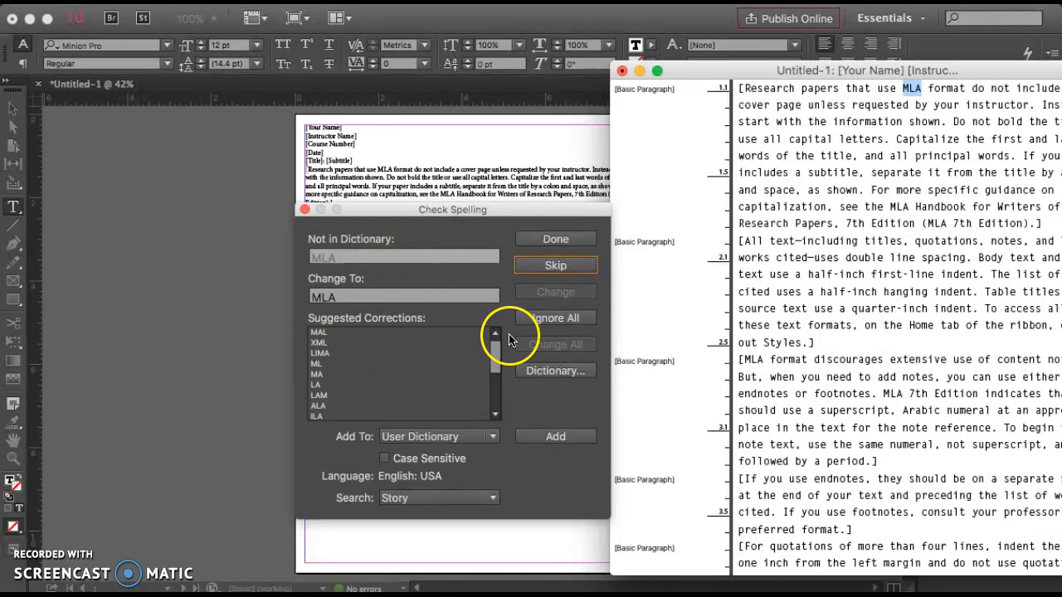
Skip the first flagged occurrences of MLA, and ignore all its other occurrences in the story.
left_click(557, 267)
left_click(557, 267)
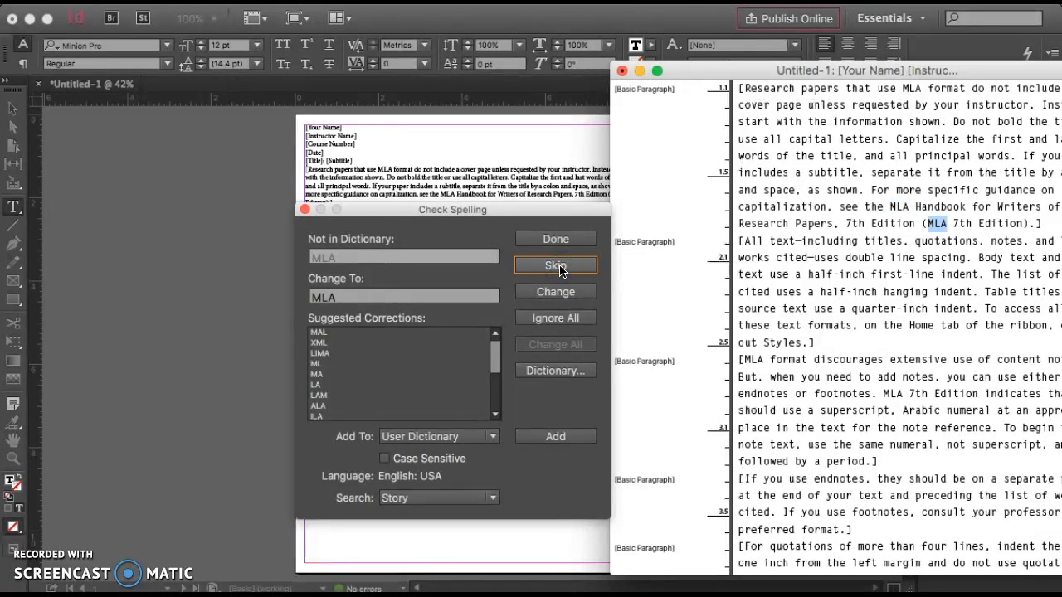
left_click(557, 320)
Skip every remaining flagged word, including the uncapitalized "and" and repeated "Name: Name", through to the end of the story.
left_click(548, 266)
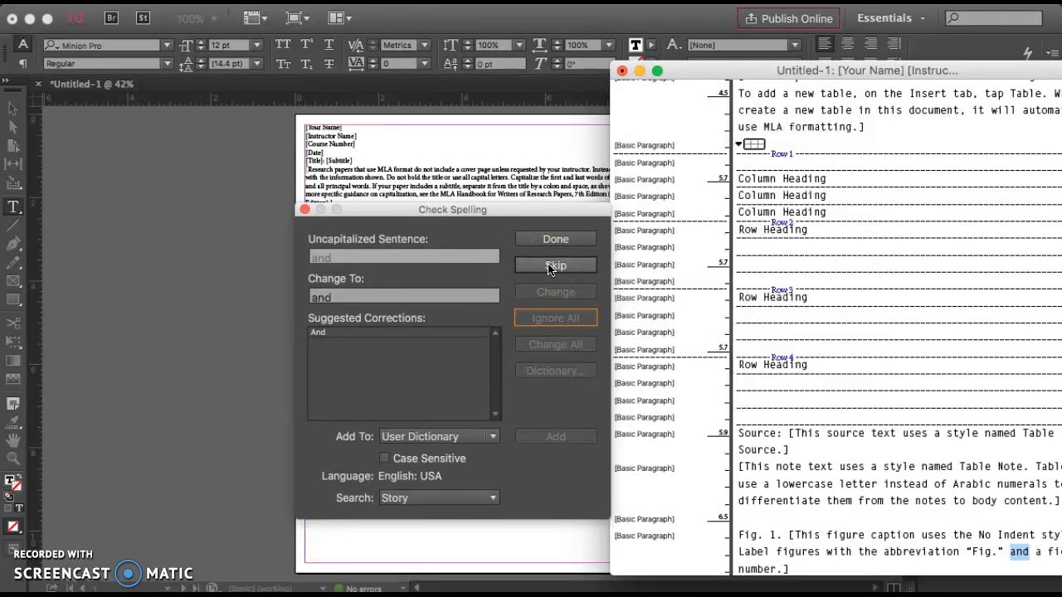
left_click(547, 267)
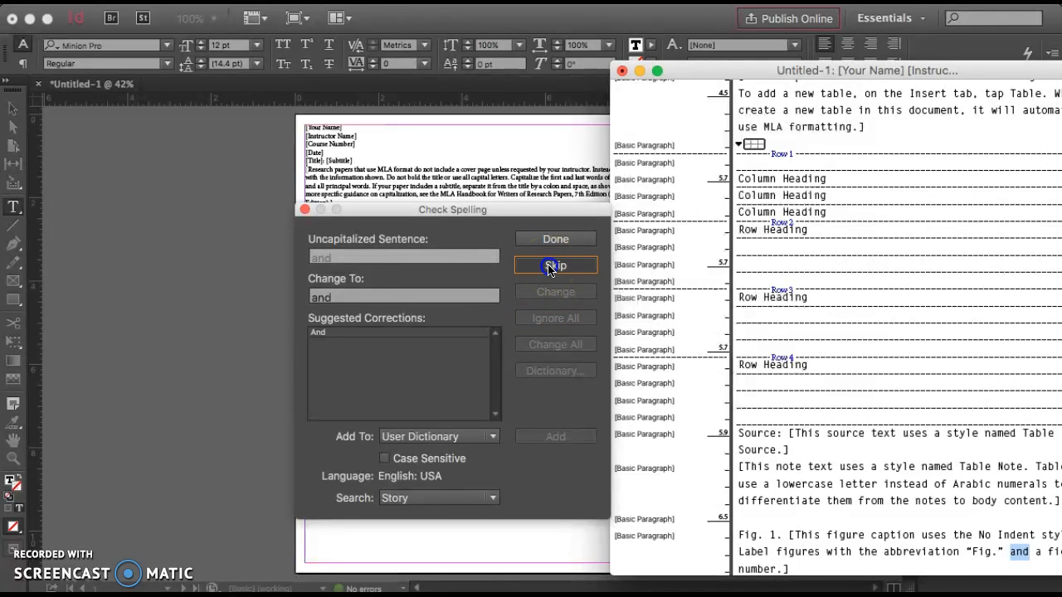
left_click(548, 267)
left_click(547, 267)
left_click(547, 267)
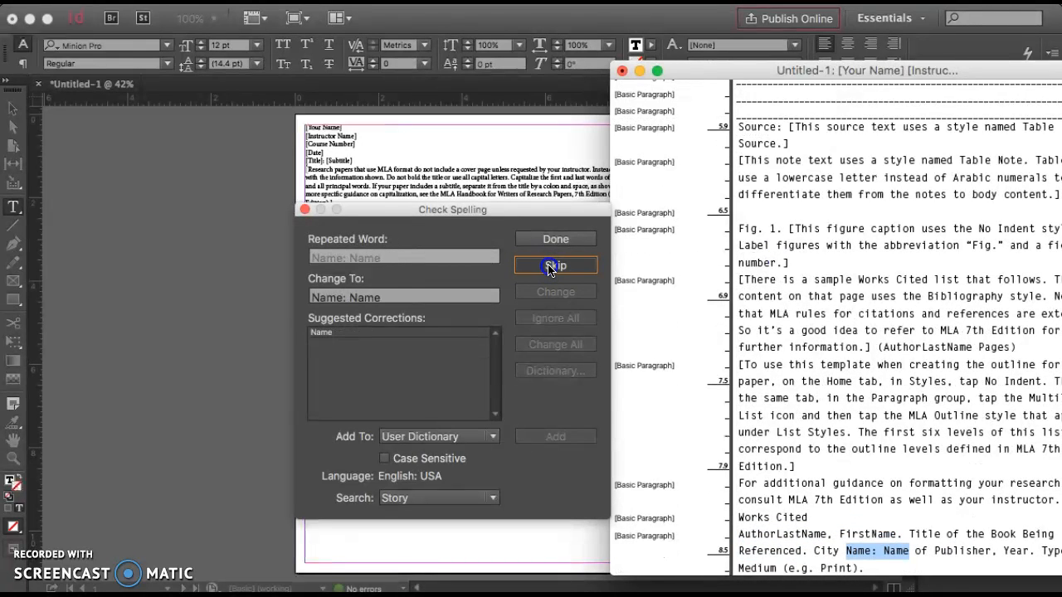
left_click(547, 266)
left_click(548, 267)
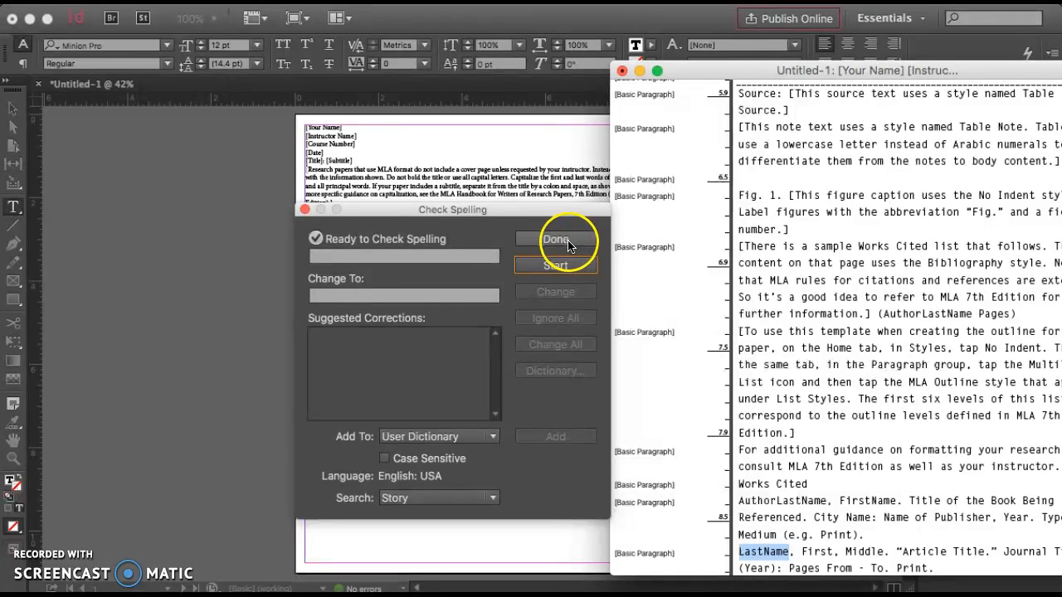
scroll(841, 356, "down", 5)
scroll(842, 357, "up", 6)
scroll(843, 357, "down", 5)
scroll(842, 357, "up", 1)
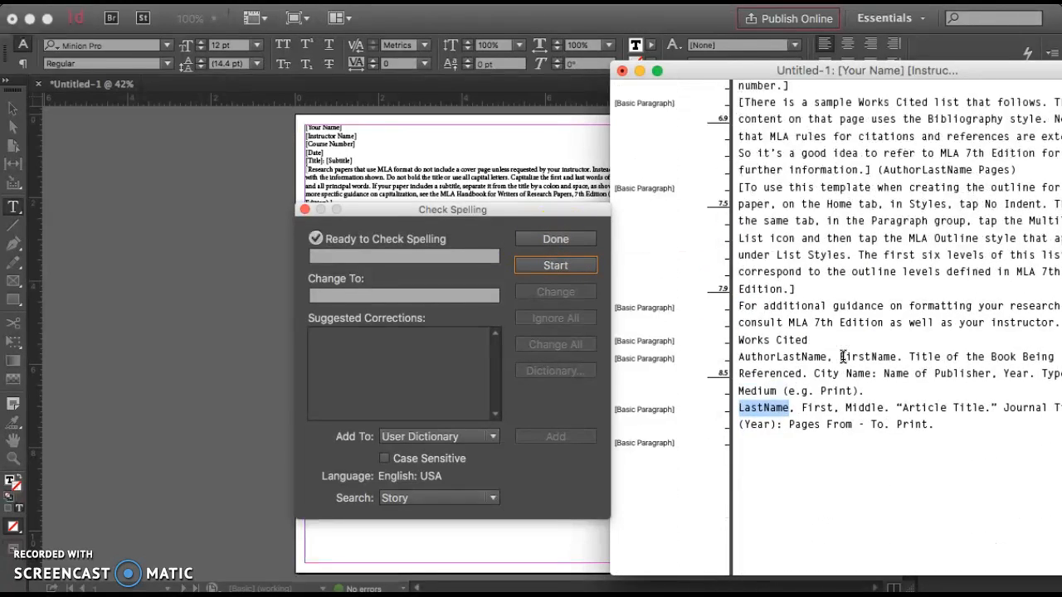
left_click(551, 244)
left_click(174, 1)
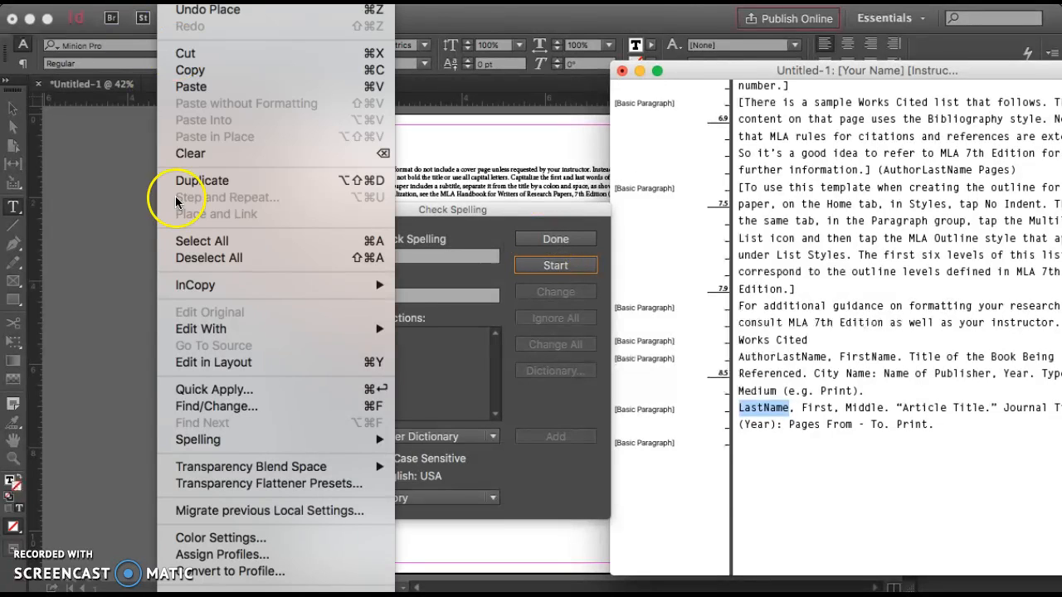
mouse_move(201, 438)
left_click(454, 439)
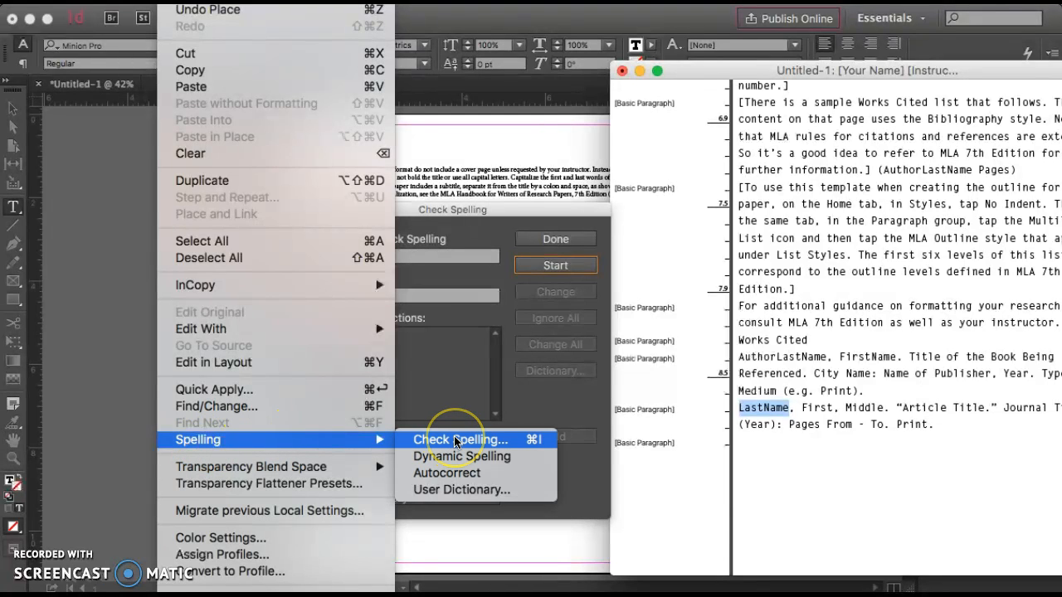
left_click(454, 440)
left_click(665, 402)
Finish the spelling check and close the Story Editor to return to the page layout.
left_click(556, 239)
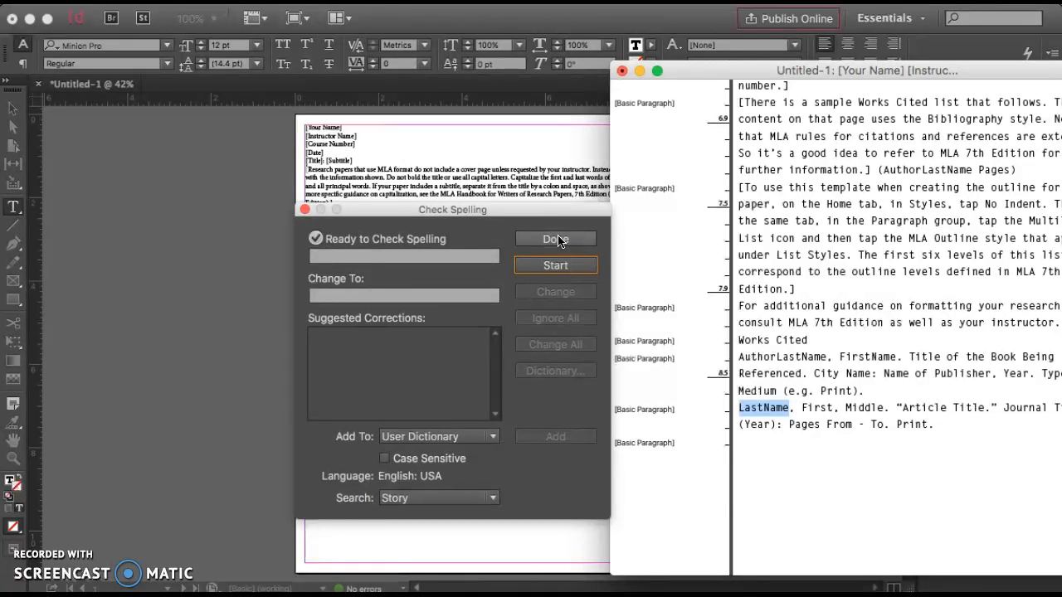
left_click(554, 239)
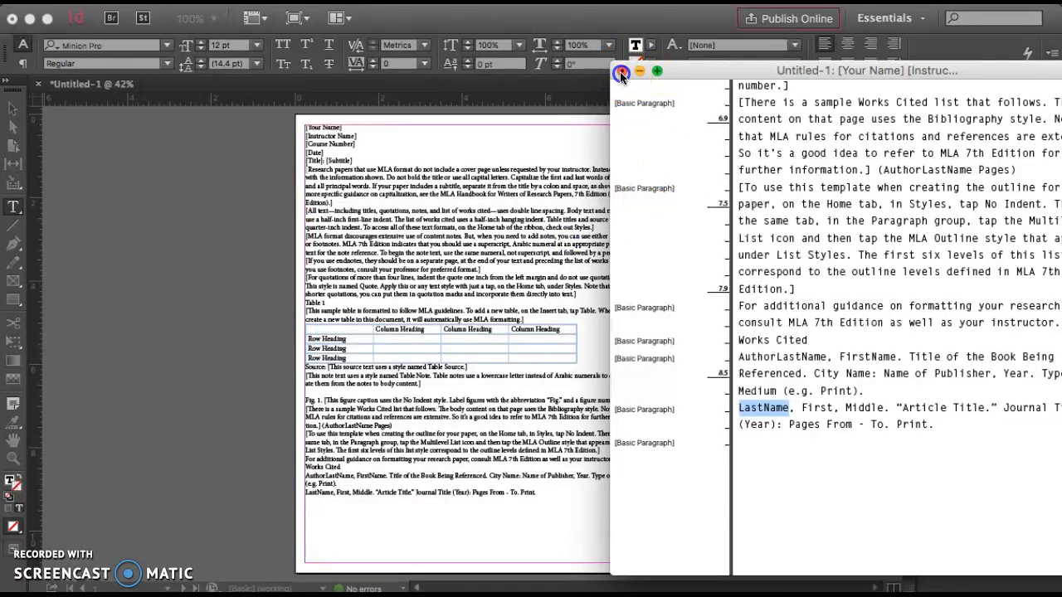
left_click(620, 73)
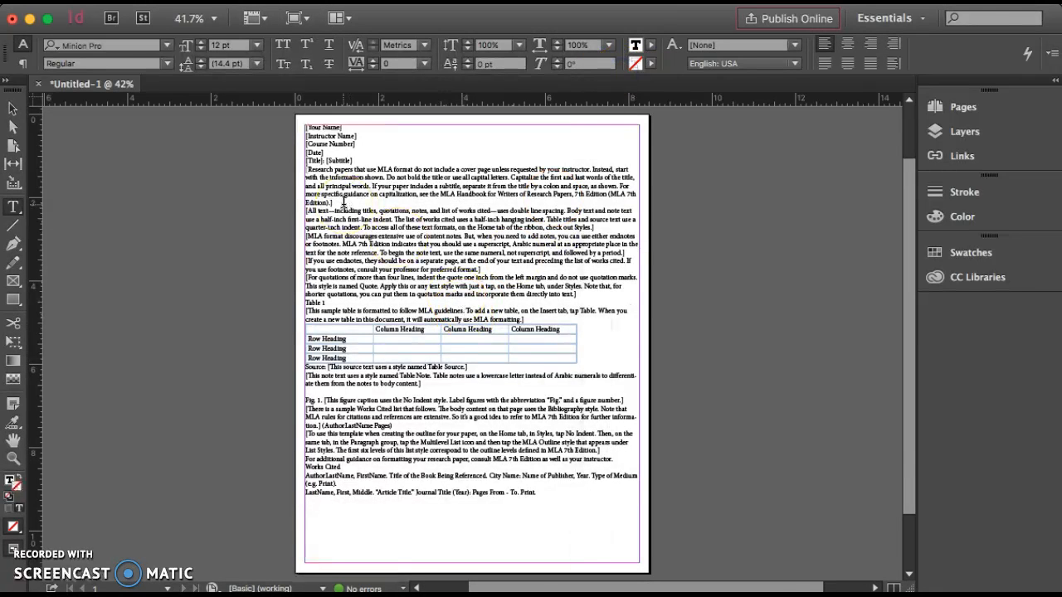
Select the word "format" in the first body paragraph, and examine the text and object search options of Find/Change.
left_click(355, 169)
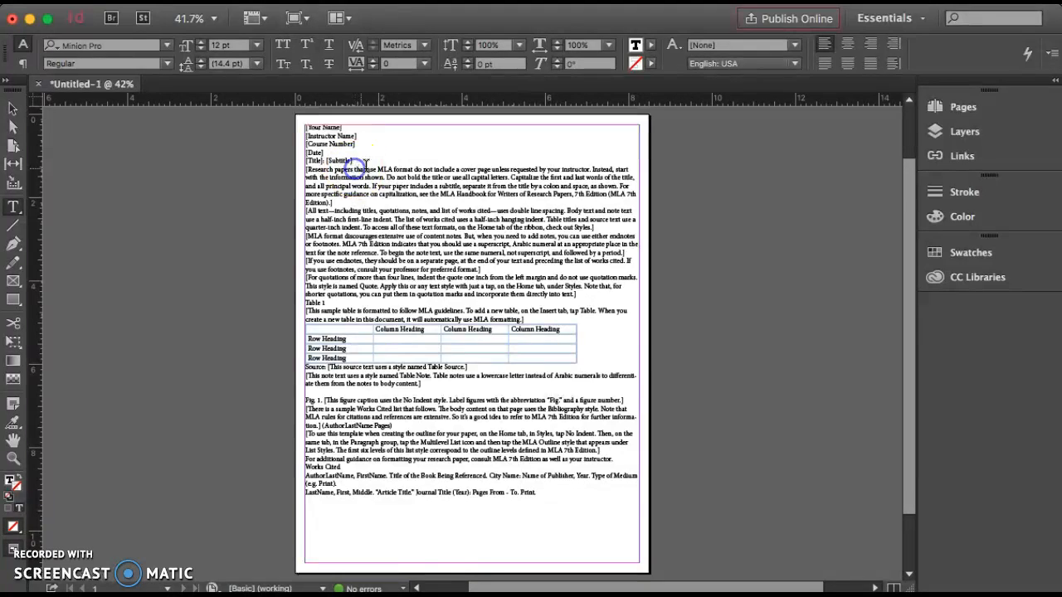
double_click(403, 169)
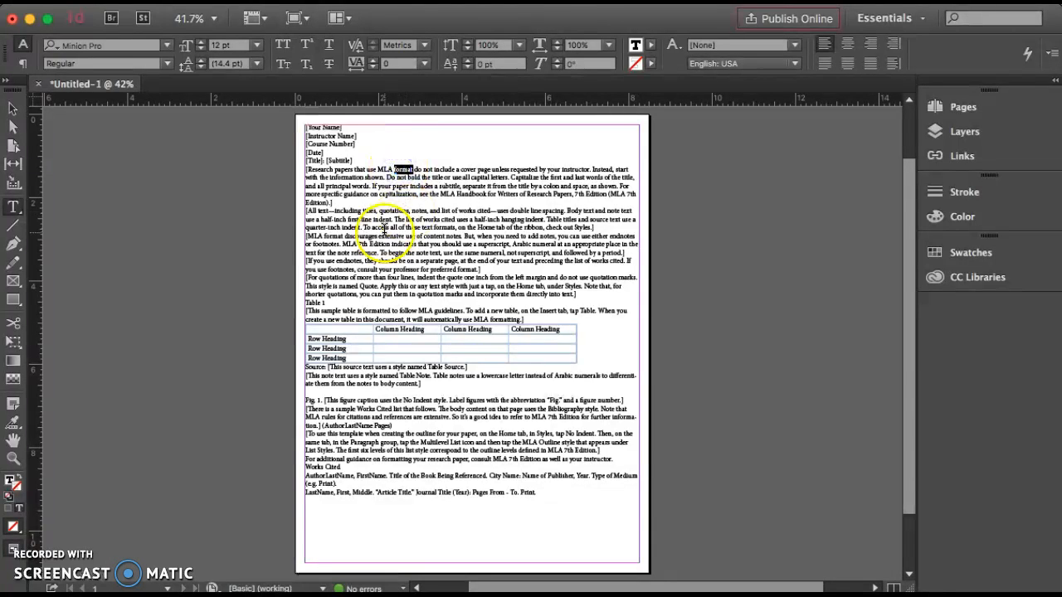
left_click(174, 2)
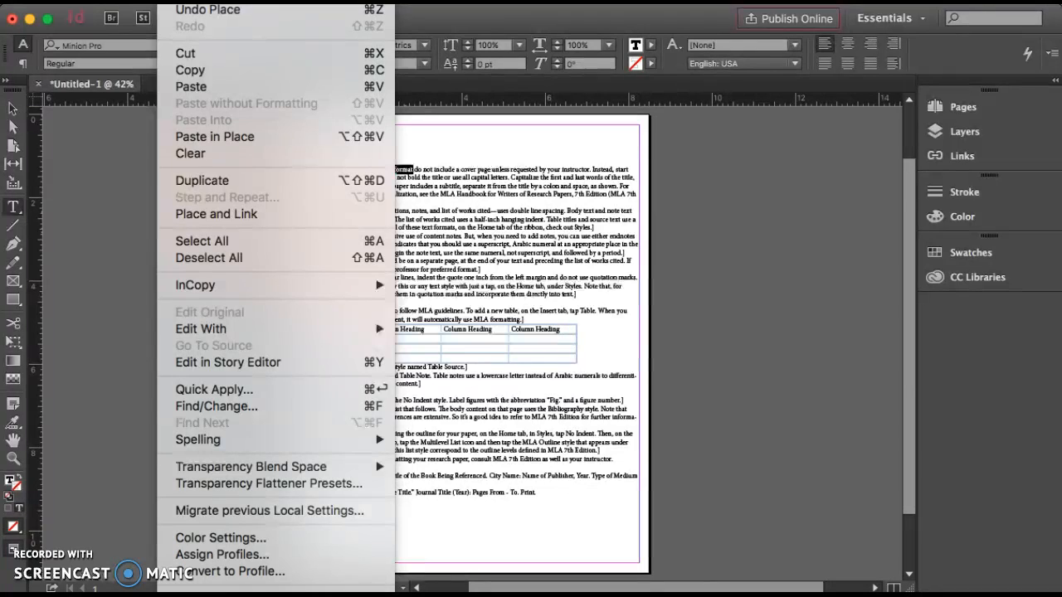
key("Escape")
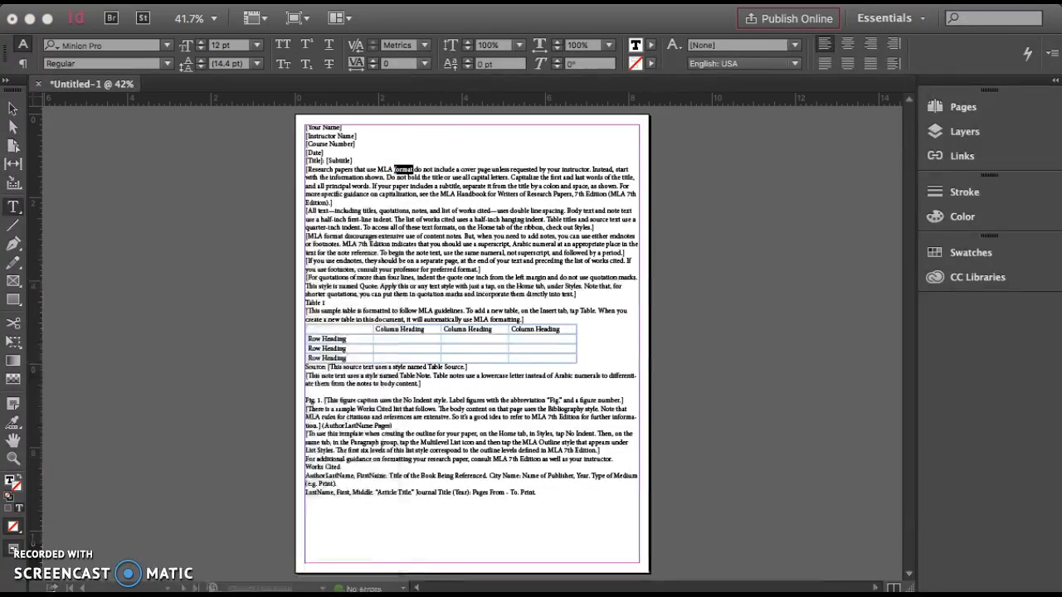
left_click(174, 2)
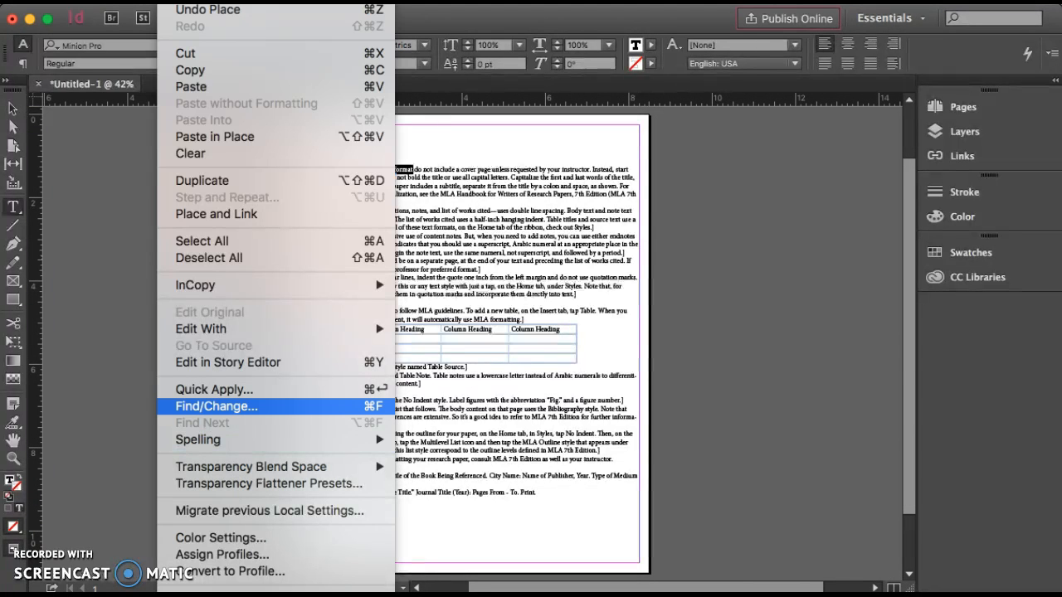
left_click(326, 408)
left_click_drag(616, 126, 541, 134)
left_click(407, 186)
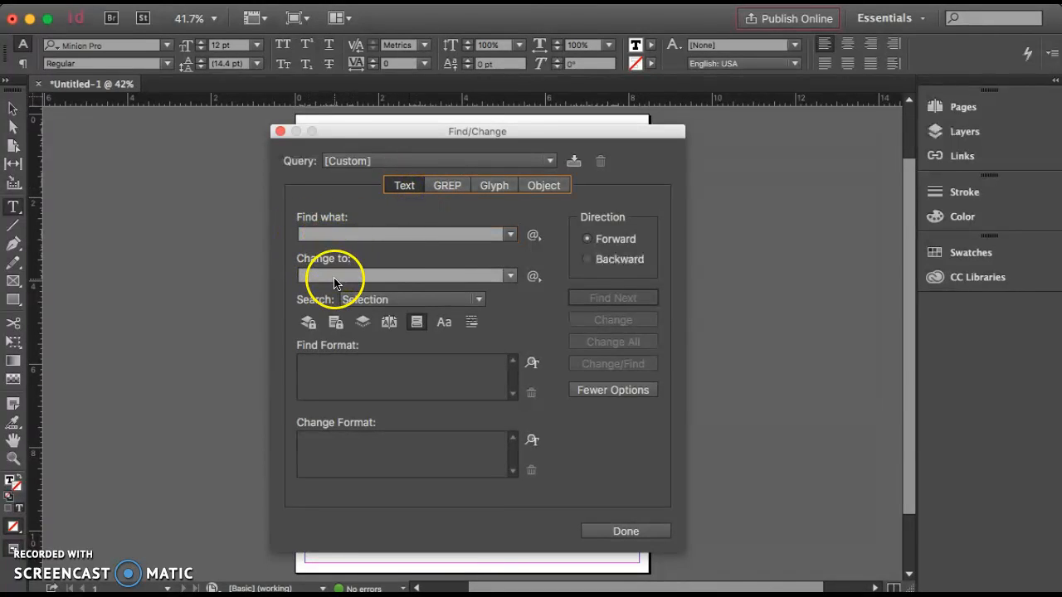
left_click(543, 185)
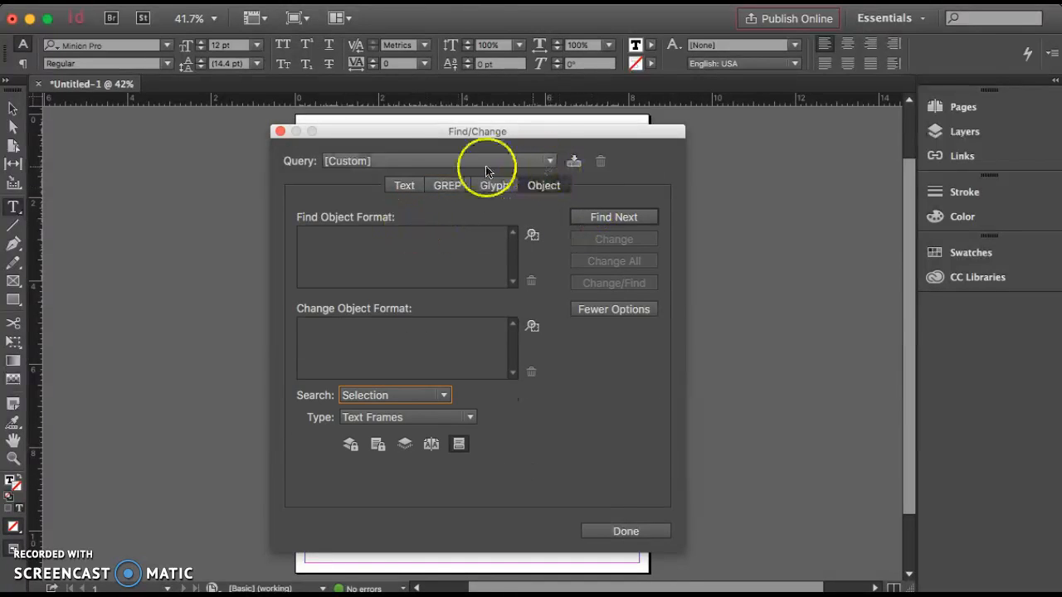
left_click(402, 188)
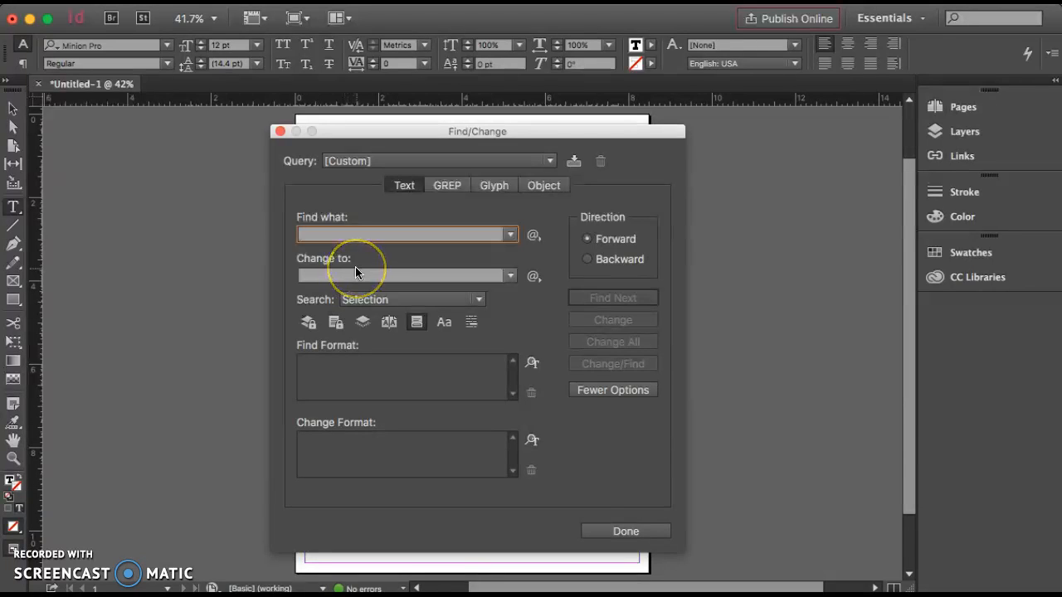
left_click(624, 531)
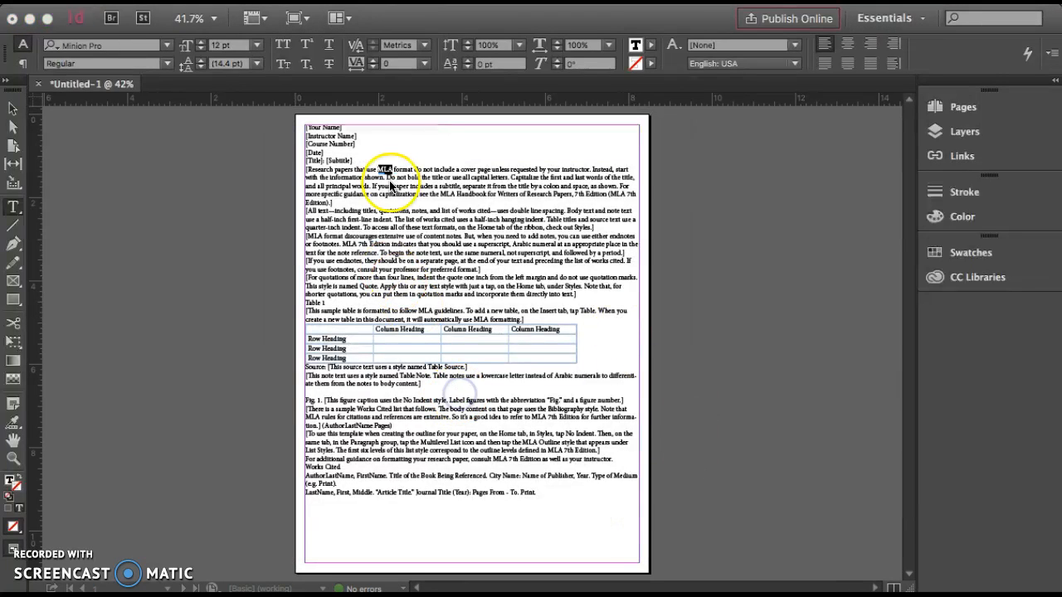
Set up Find/Change for the selected word in the first body paragraph to find MLA and change it to APA.
key("super+f")
left_click_drag(412, 132, 605, 118)
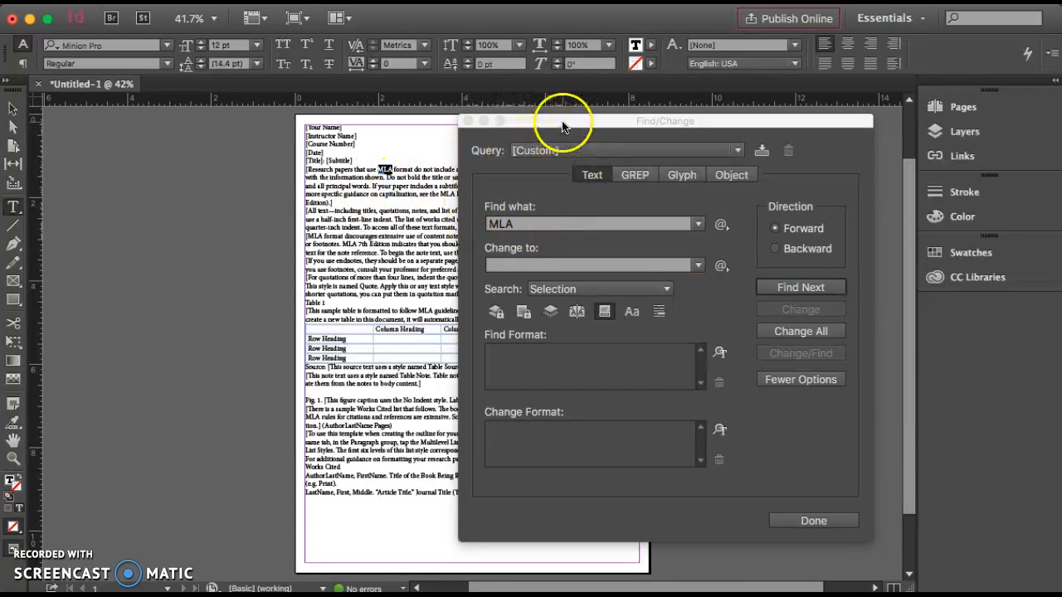
left_click_drag(562, 126, 540, 130)
double_click(478, 223)
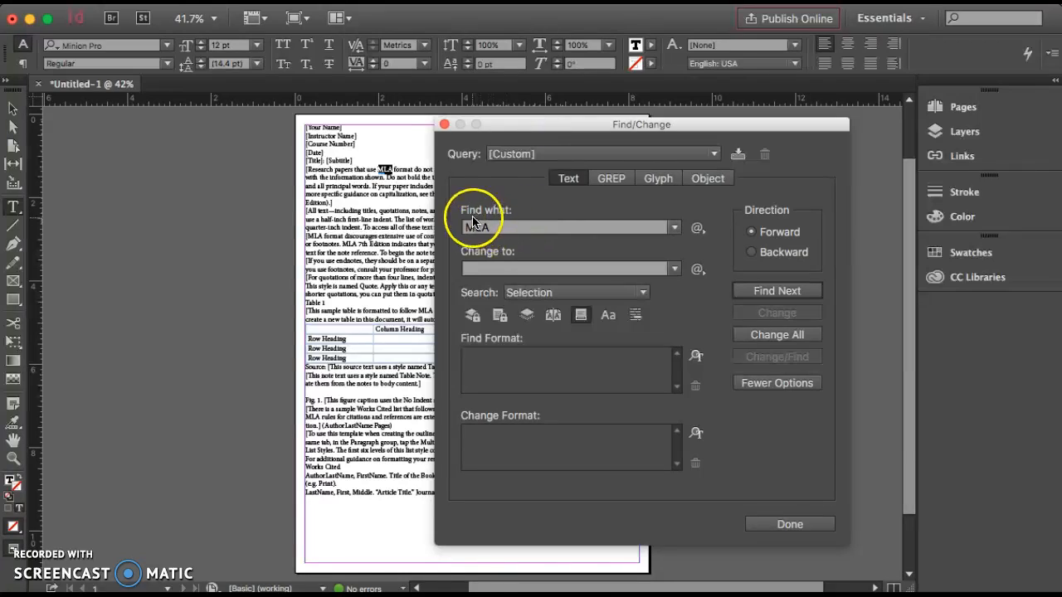
left_click(486, 267)
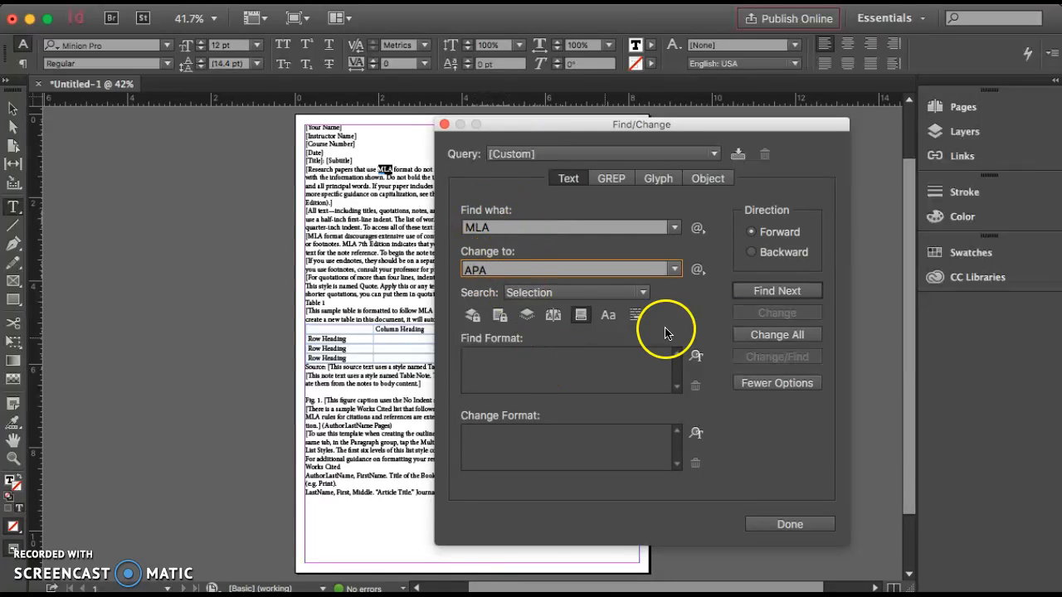
Find MLA within the current selection and change it to APA, with the Find/Change window moved off the page.
left_click(783, 293)
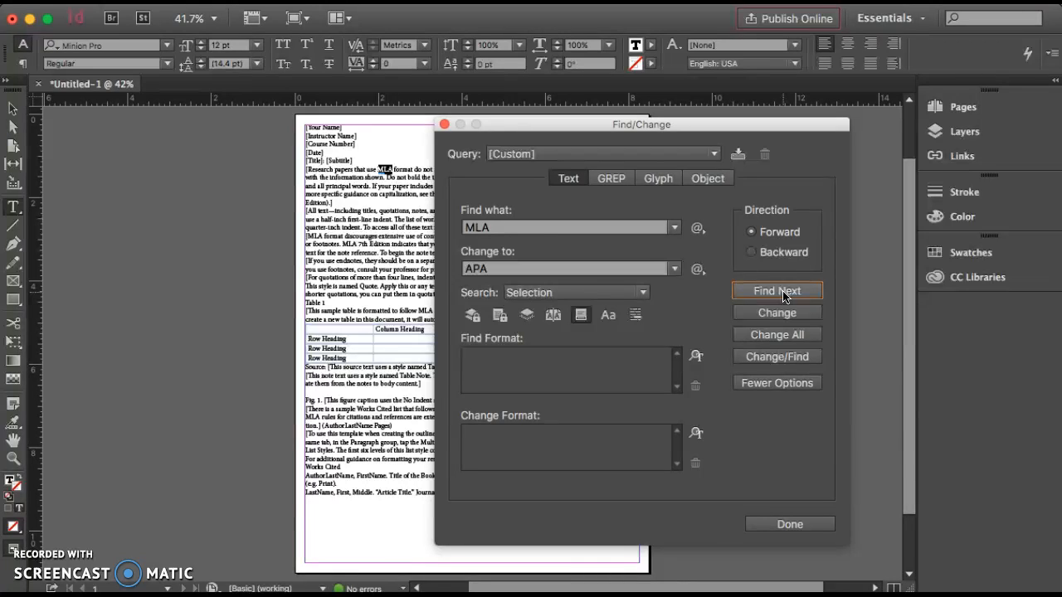
left_click(783, 293)
left_click(567, 327)
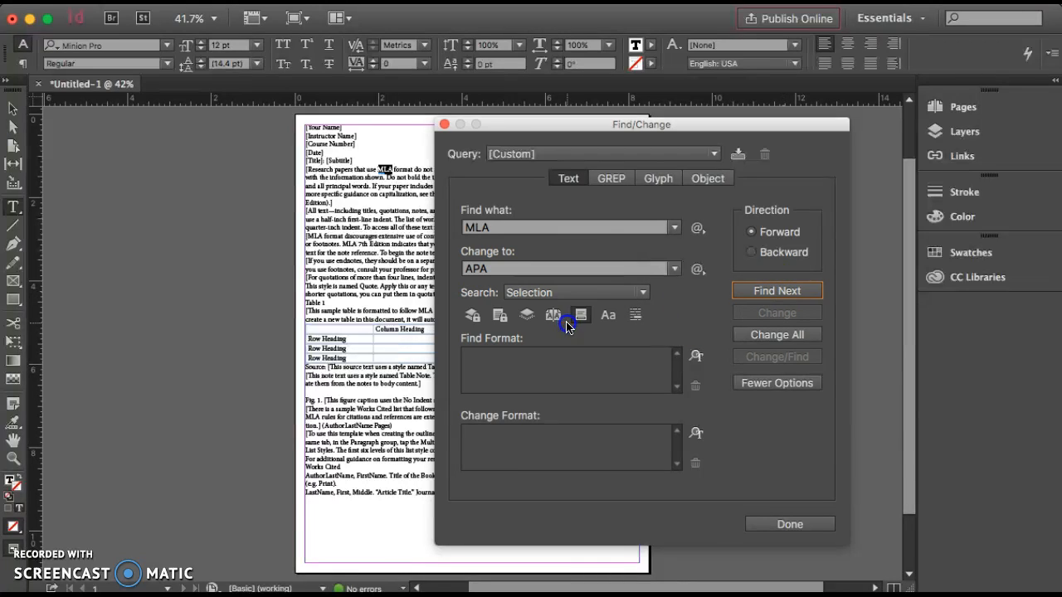
left_click_drag(541, 124, 734, 122)
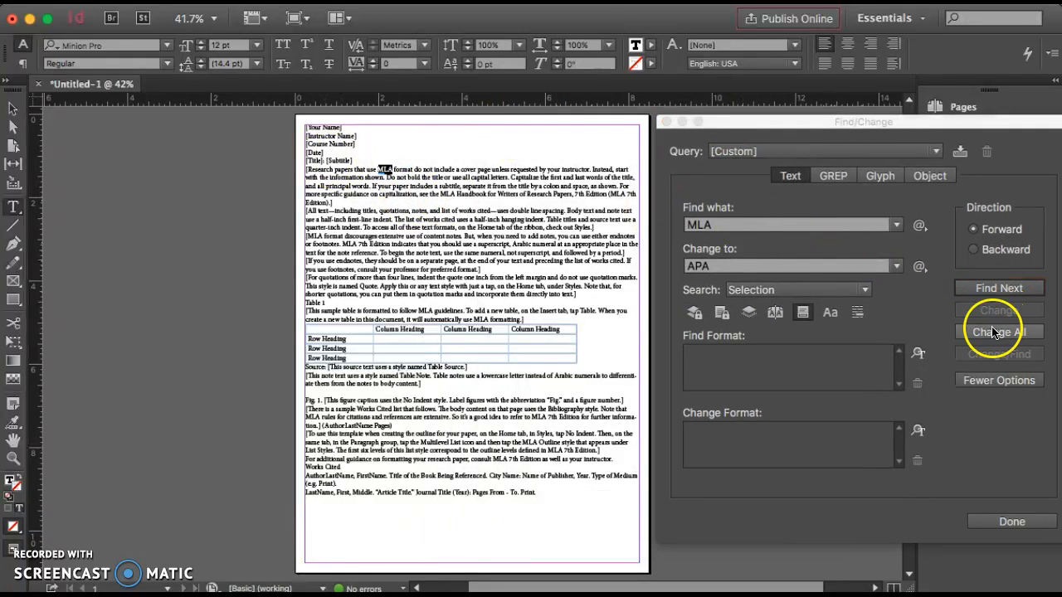
left_click(999, 290)
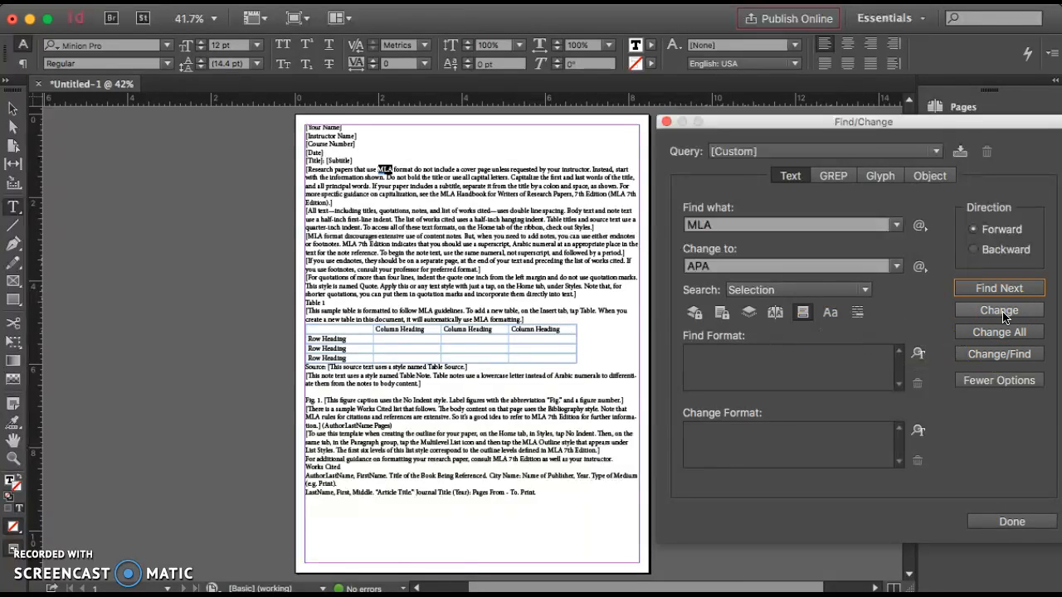
left_click(1003, 313)
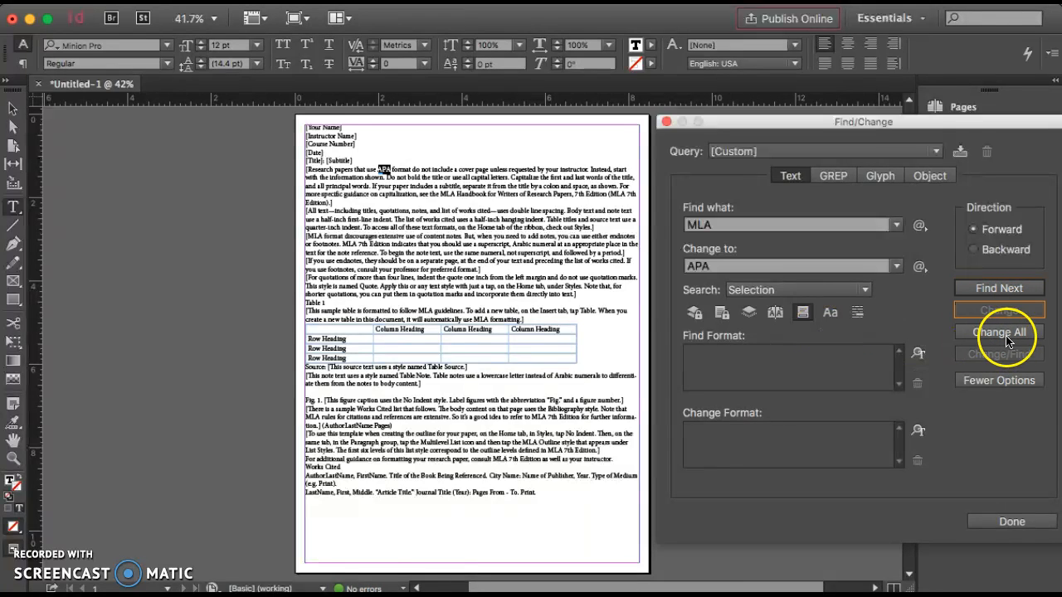
Search the selection for another MLA and try to change all remaining occurrences to APA.
left_click(994, 292)
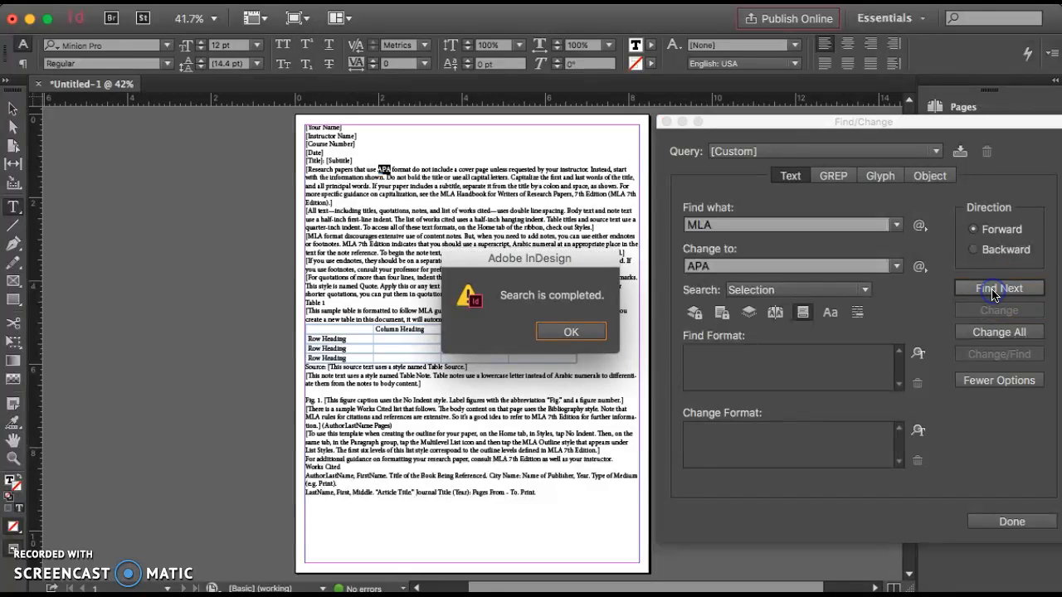
left_click(568, 334)
left_click(989, 331)
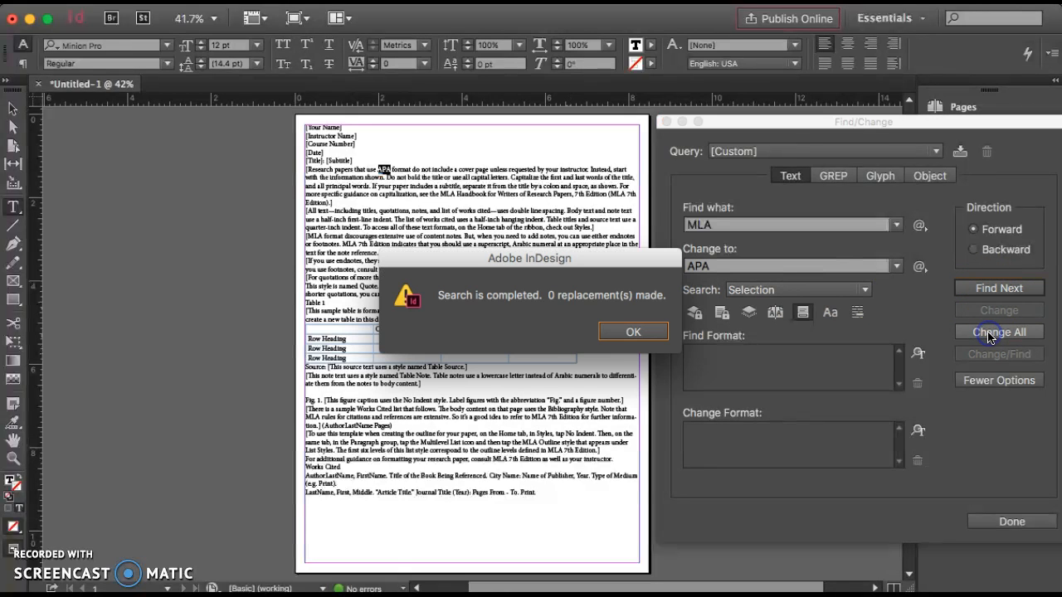
Close the finished search and Find/Change, and postpone fixing the iCloud connection.
left_click(641, 333)
left_click(998, 521)
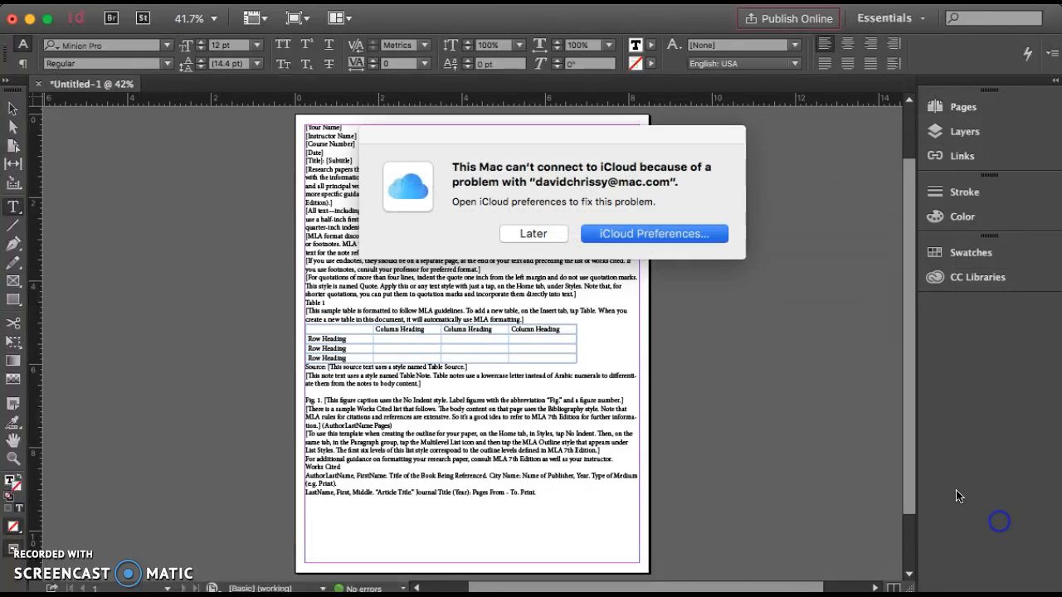
left_click(539, 234)
Place the text cursor in the body text without a selection and reopen Find/Change for MLA across the whole story.
left_click(384, 166)
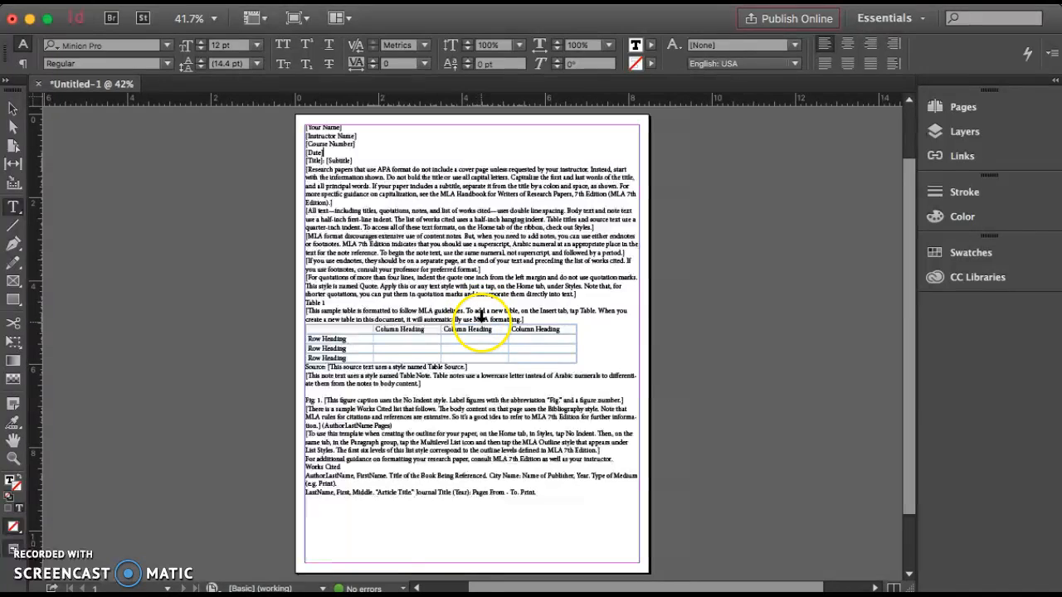
left_click_drag(481, 322, 506, 331)
left_click(286, 135)
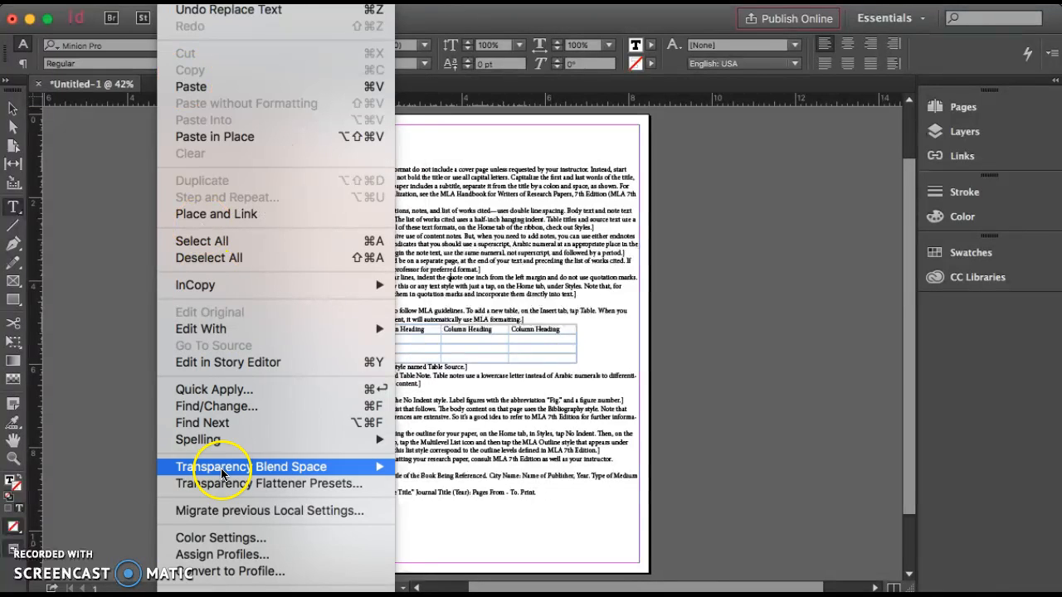
left_click(212, 406)
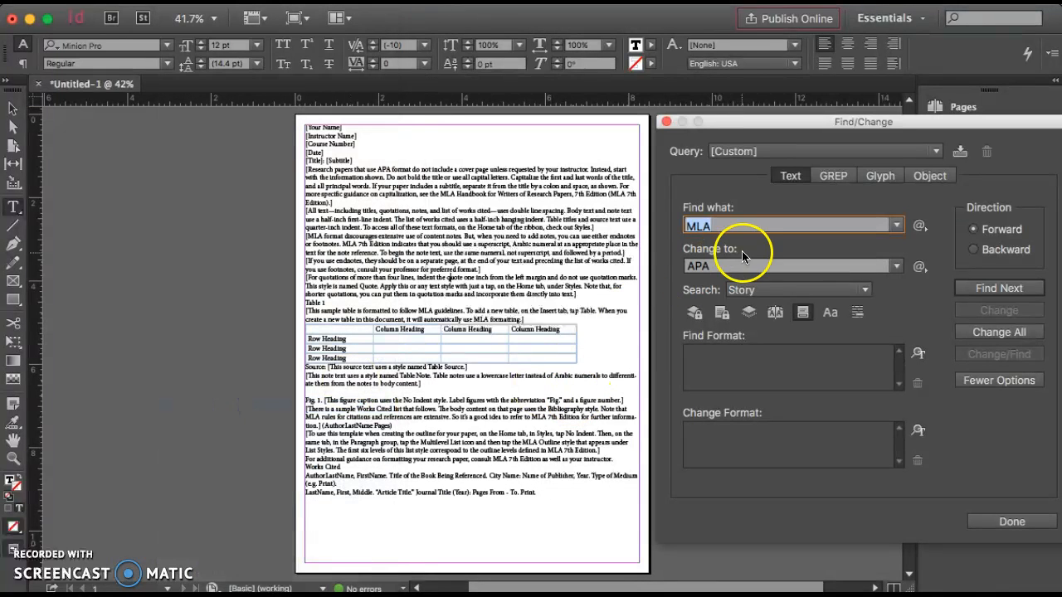
left_click(687, 227)
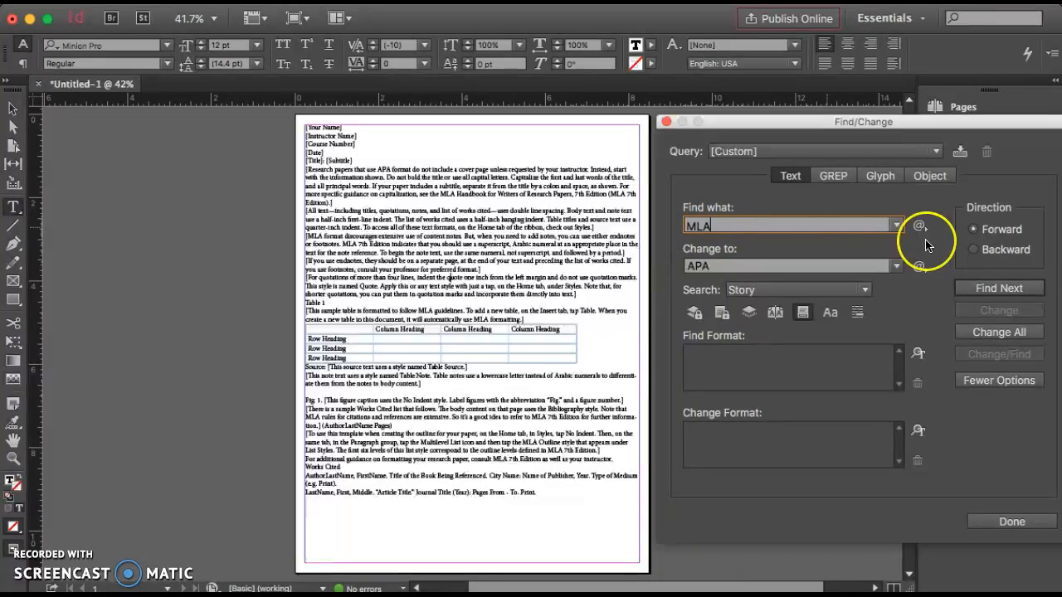
Find both MLA occurrences in the sample table paragraph under Table 1 and change each to APA.
left_click(990, 289)
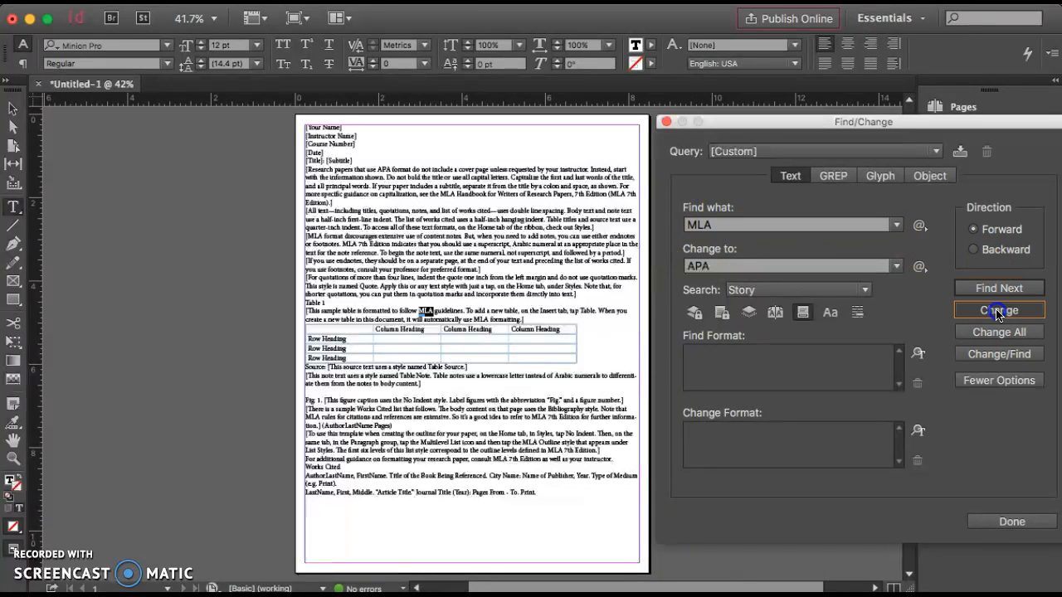
left_click(996, 310)
left_click(996, 290)
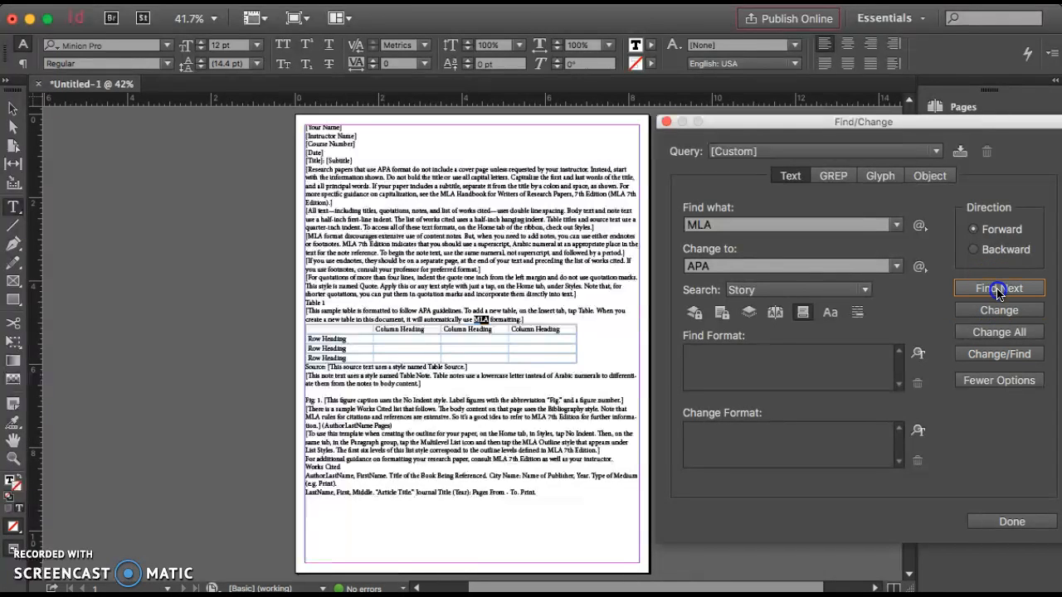
left_click(999, 312)
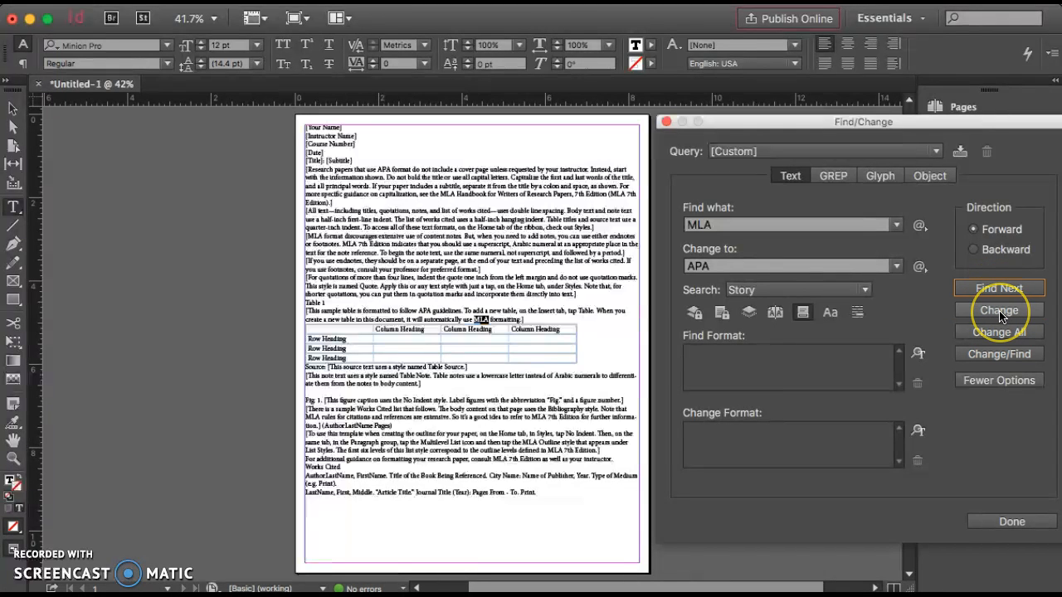
Find both MLA occurrences in the paragraph about the sample Works Cited list and change each to APA.
left_click(998, 289)
left_click(1000, 312)
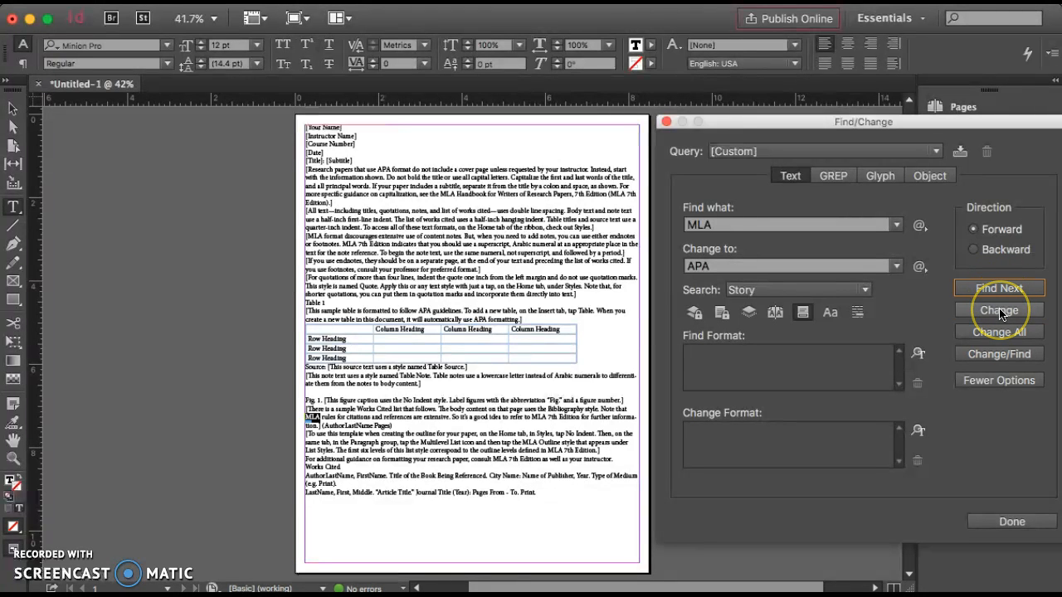
left_click(999, 312)
left_click(991, 289)
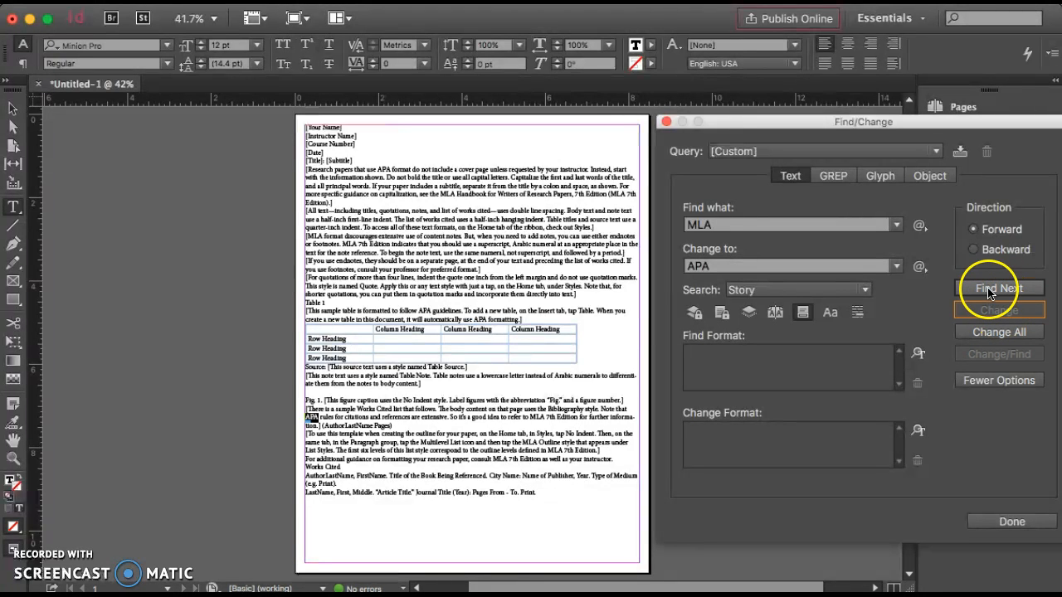
left_click(992, 313)
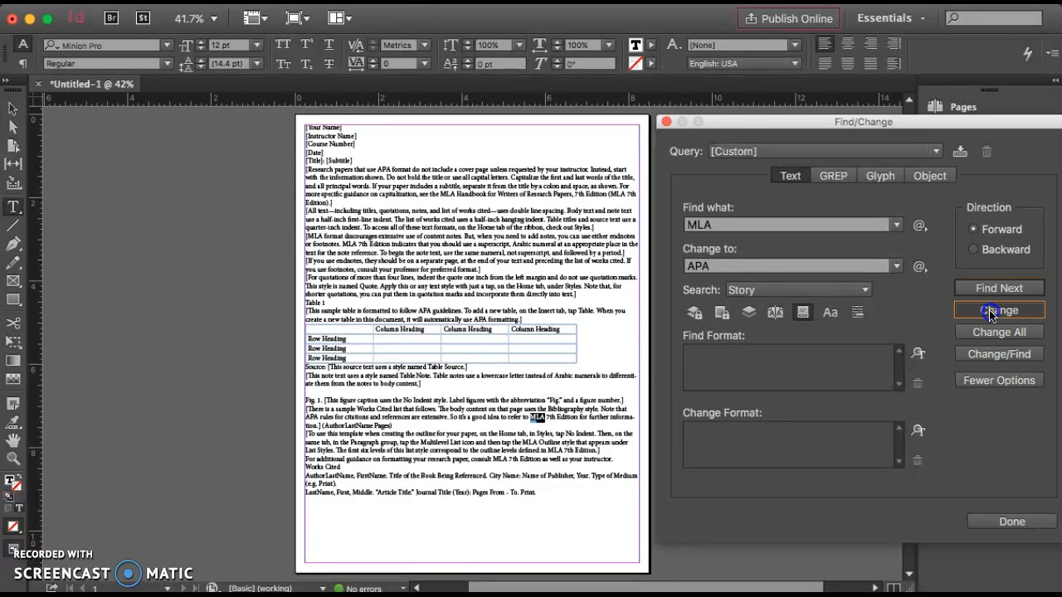
Change MLA to APA one occurrence at a time in the outline template paragraph and the additional guidance line above Works Cited.
left_click(991, 290)
left_click(997, 312)
left_click(993, 292)
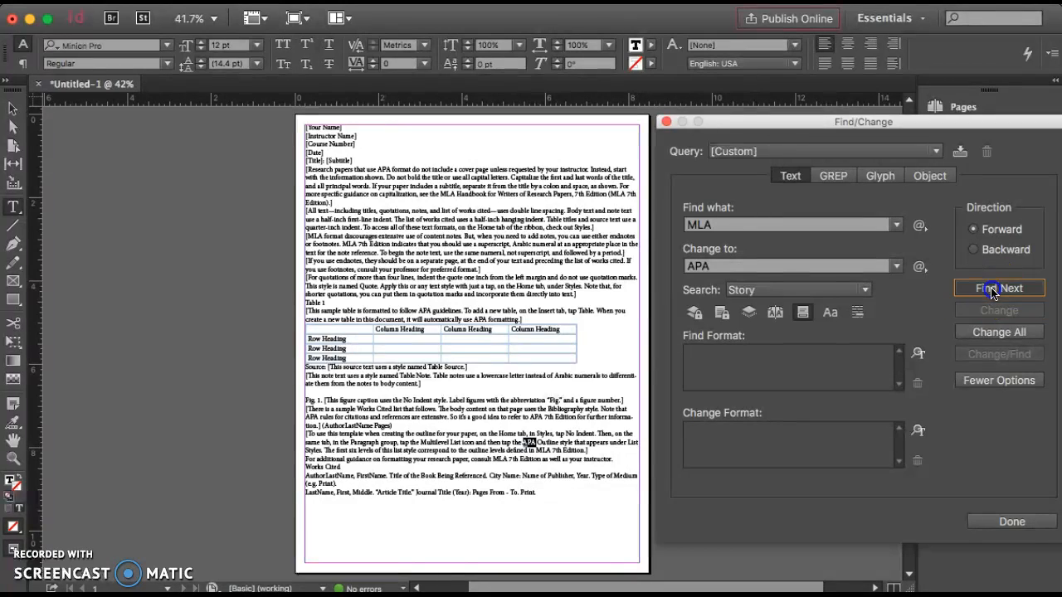
left_click(999, 312)
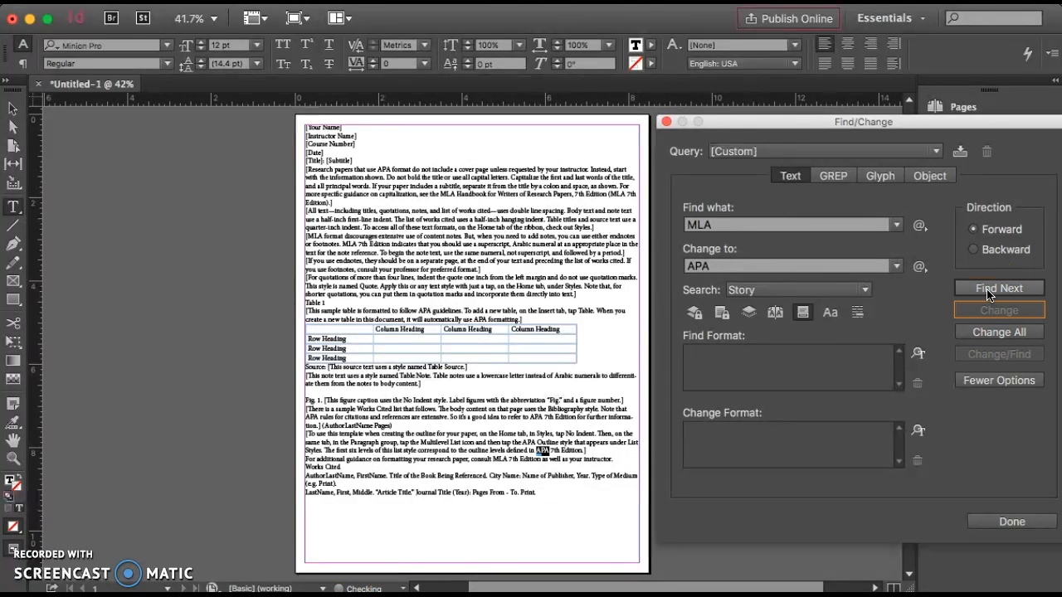
left_click(995, 290)
left_click(996, 311)
Continue the search from the start of the story, change all remaining MLA occurrences to APA, and close Find/Change.
left_click(991, 290)
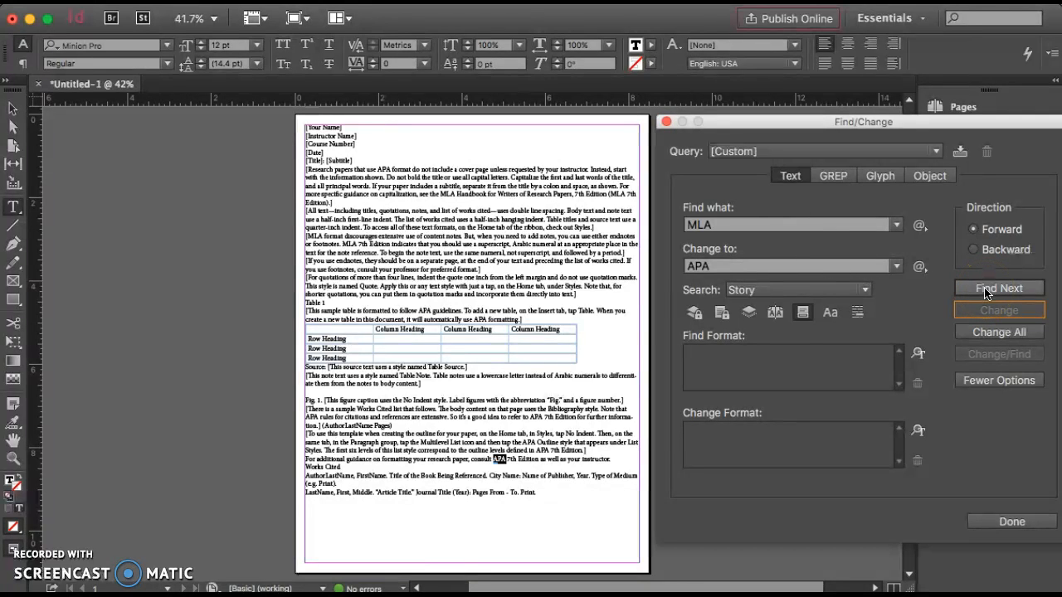
left_click(987, 292)
left_click(999, 332)
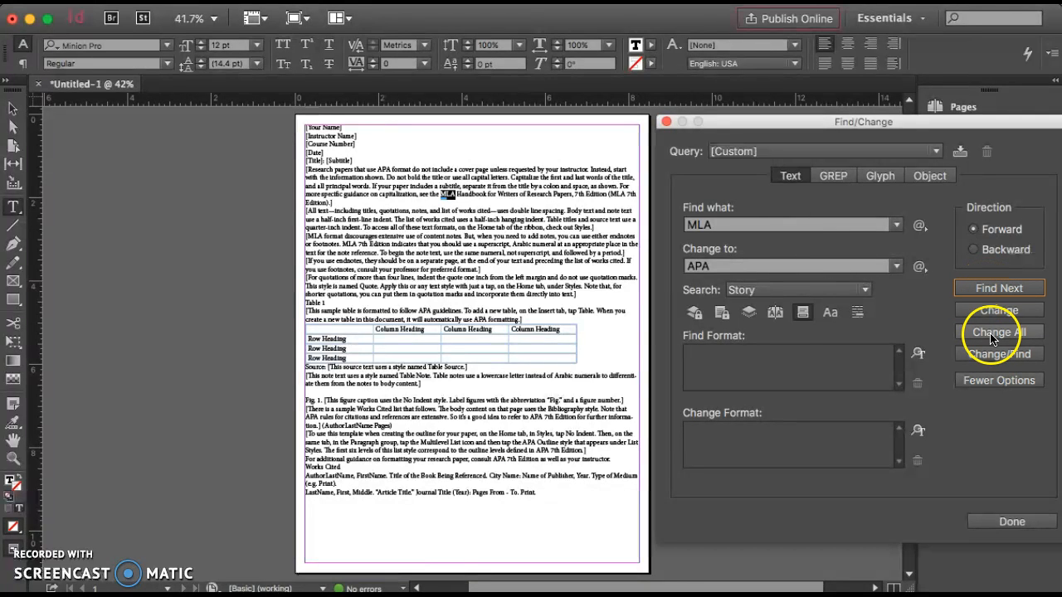
left_click(633, 330)
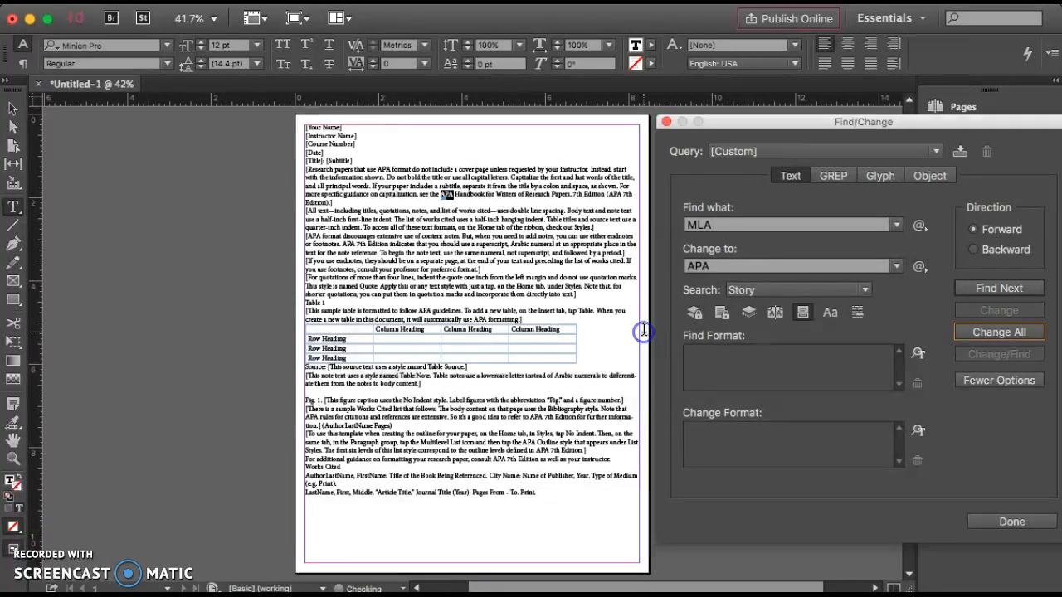
left_click(992, 518)
left_click(448, 280)
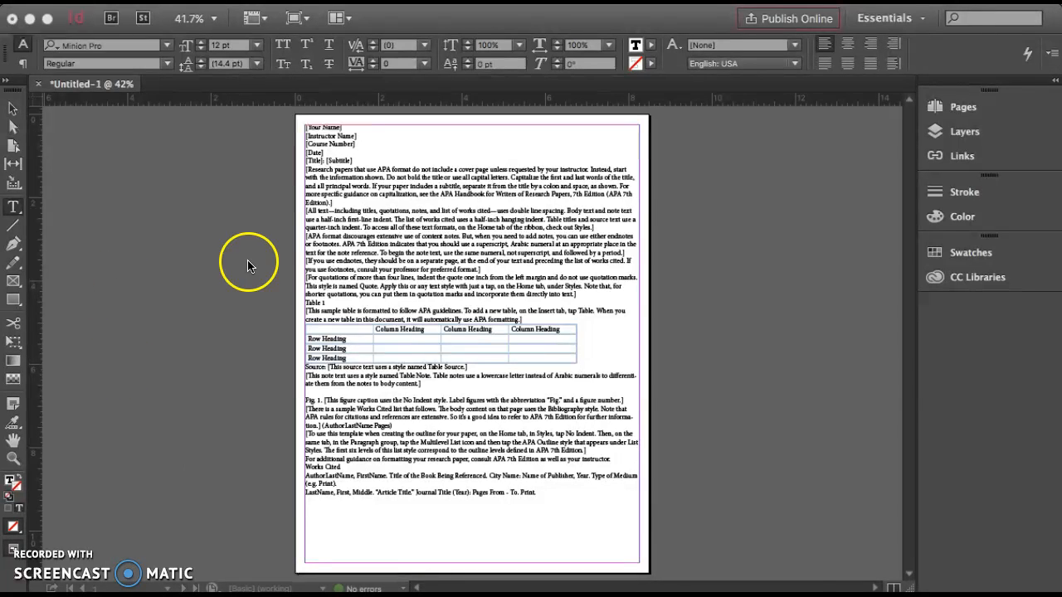
Insert a Bullet Character symbol at the start of the first line, before [Your Name].
left_click(385, 178)
left_click(309, 169)
key("BackSpace")
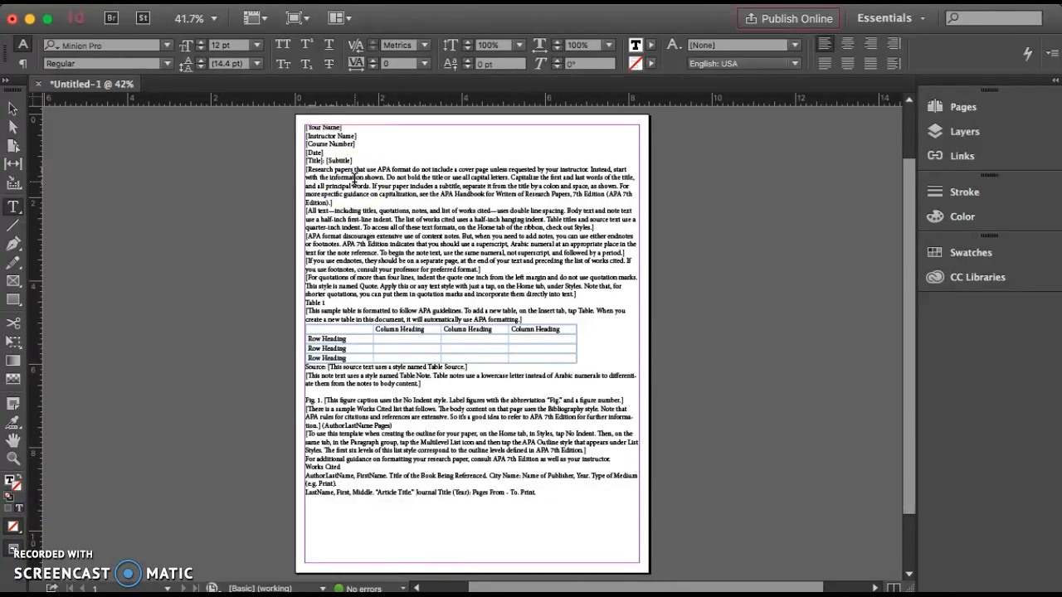
key("super+equal")
key("super+equal")
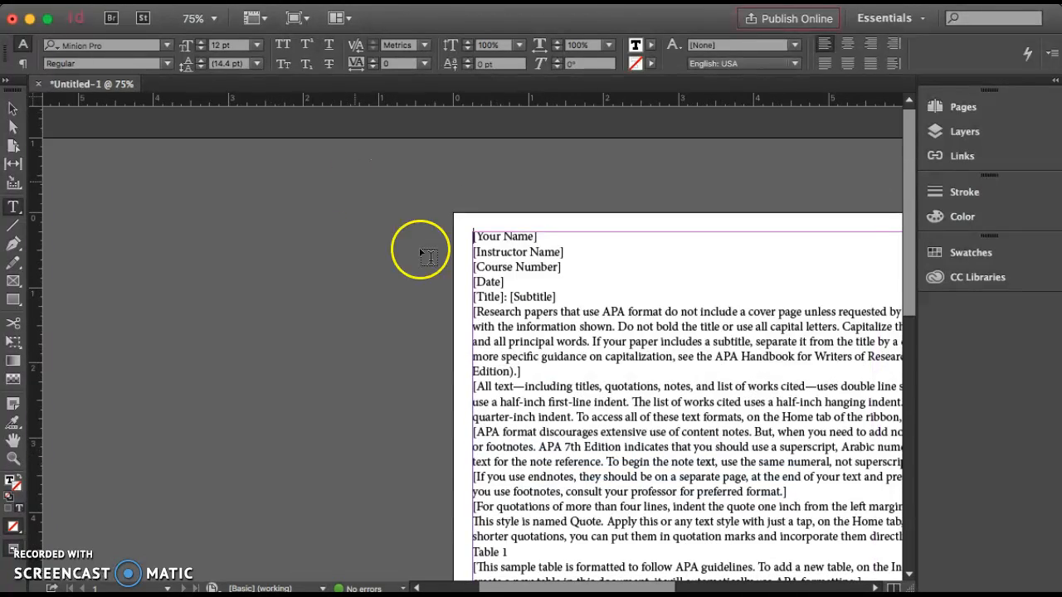
scroll(614, 344, "right", 5)
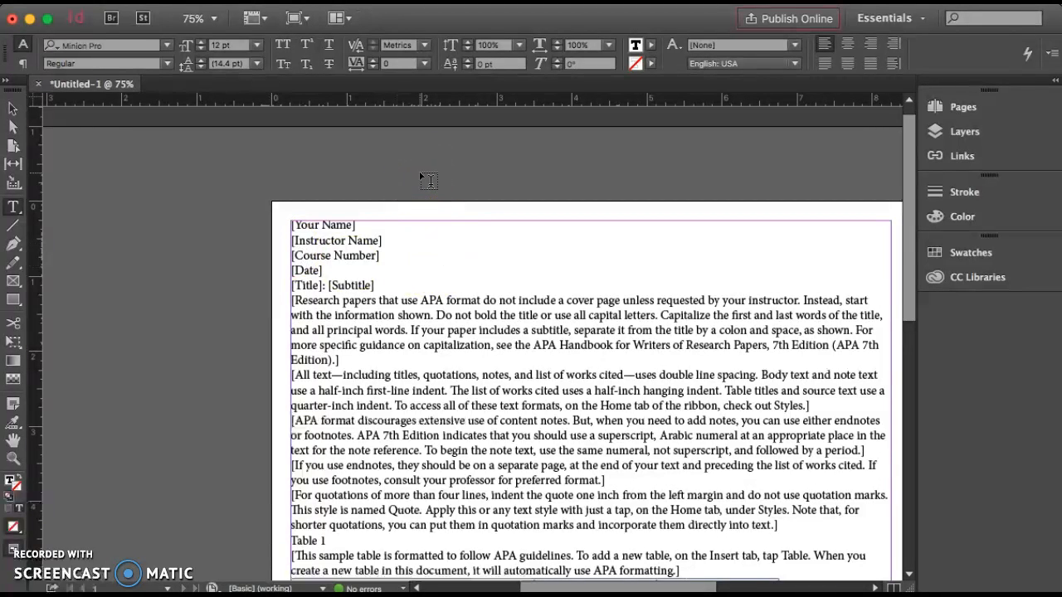
left_click(266, 0)
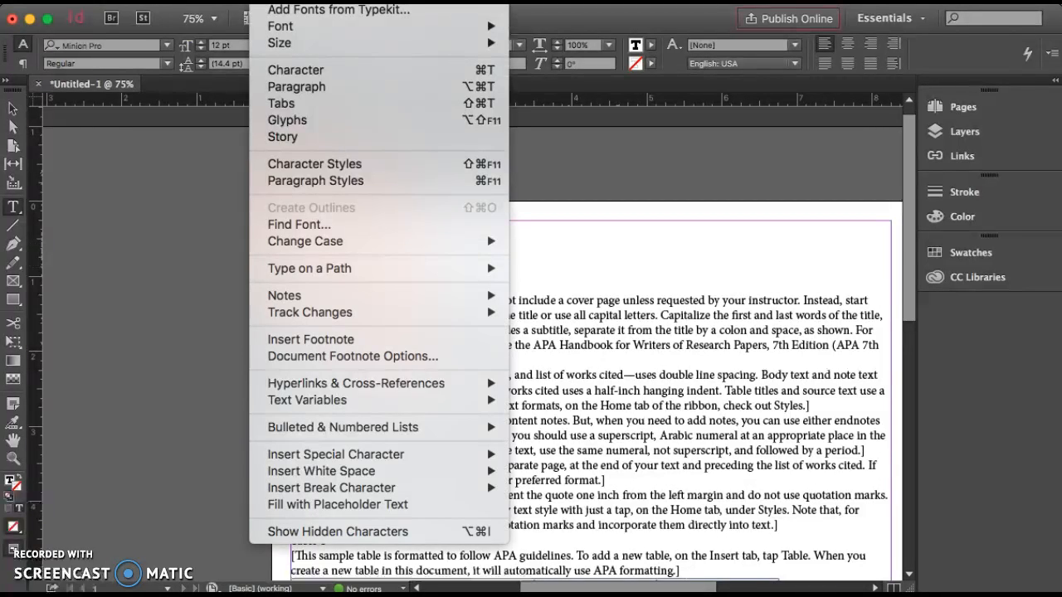
left_click(358, 481)
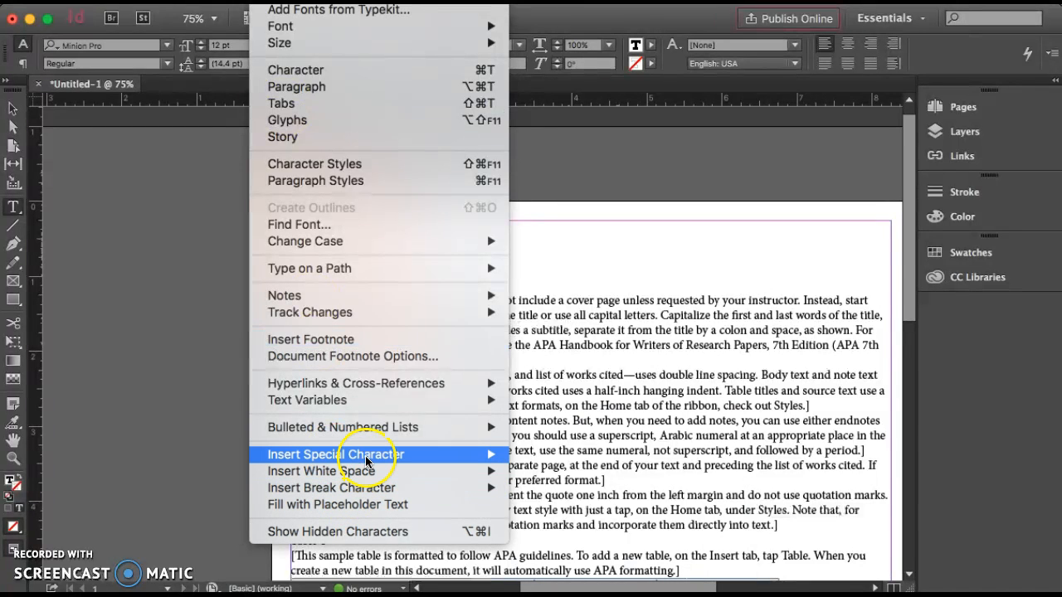
left_click(369, 457)
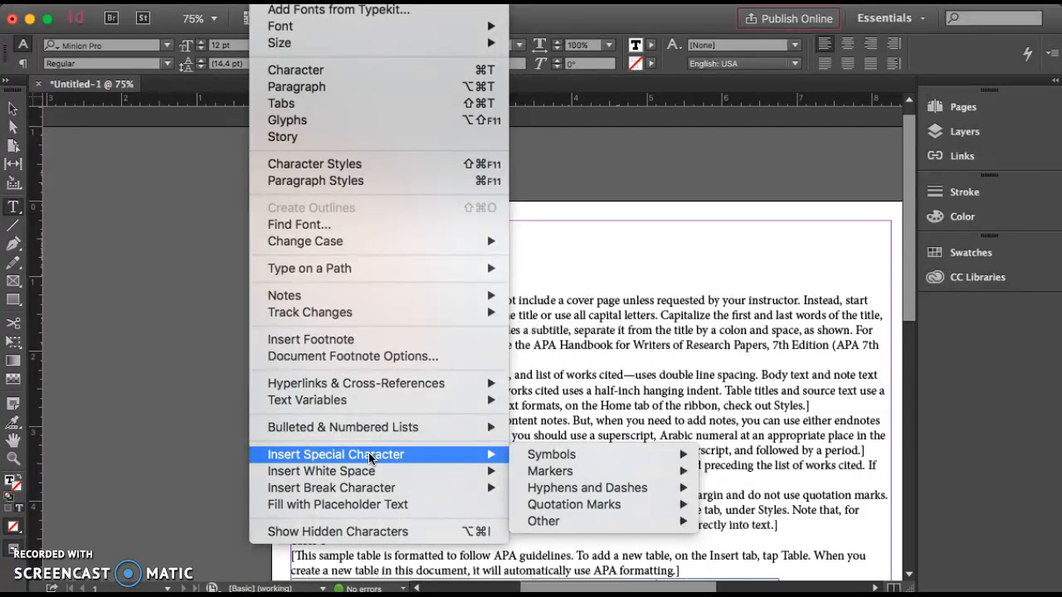
left_click(551, 455)
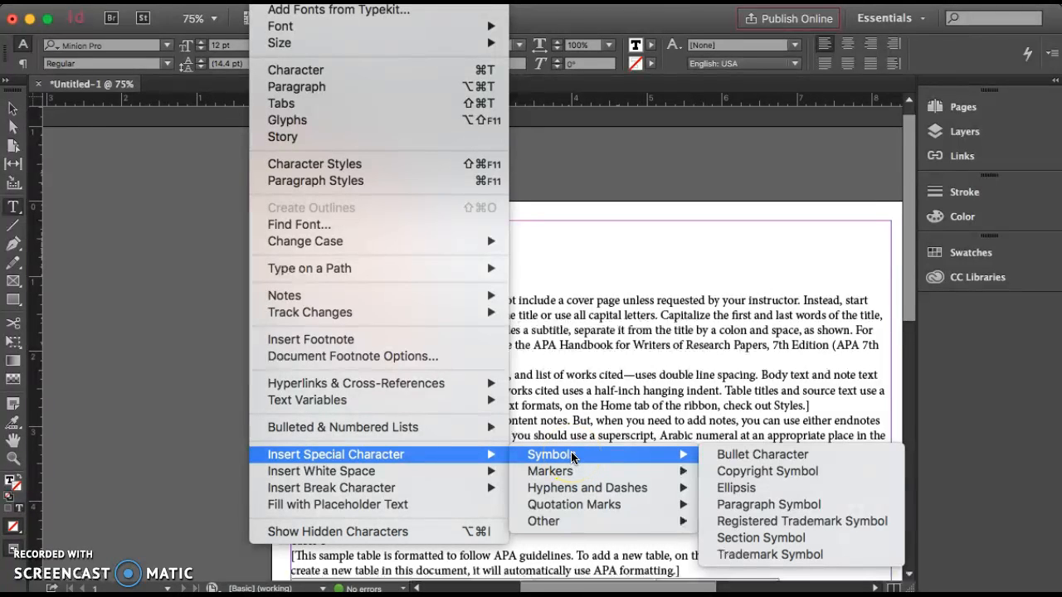
left_click(668, 488)
mouse_move(667, 457)
left_click(732, 455)
left_click(471, 324)
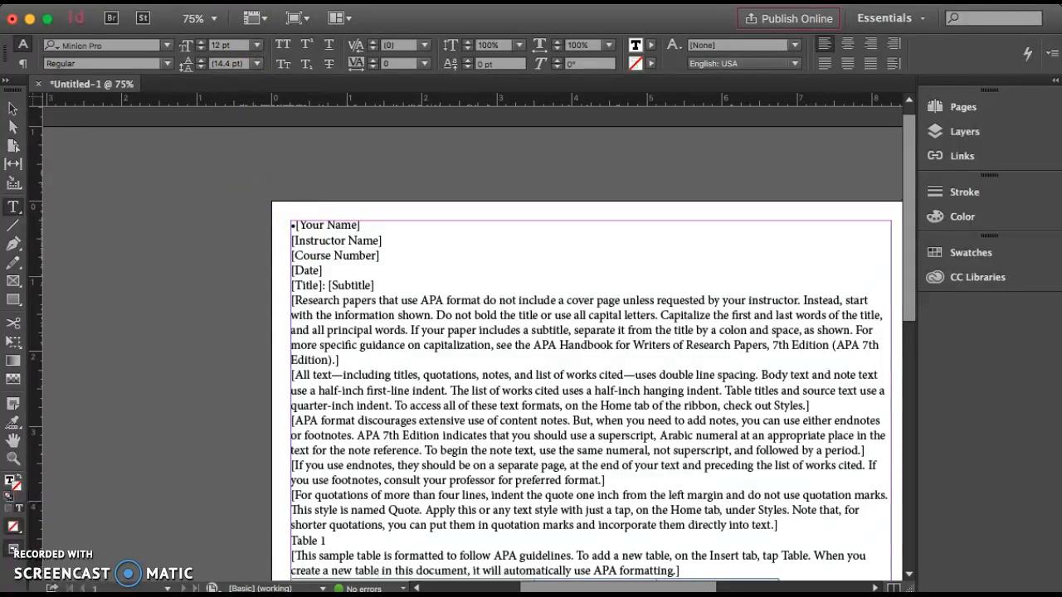
Browse the Minion Pro glyphs and insert the « glyph between the bullet and [Your Name].
left_click(265, 2)
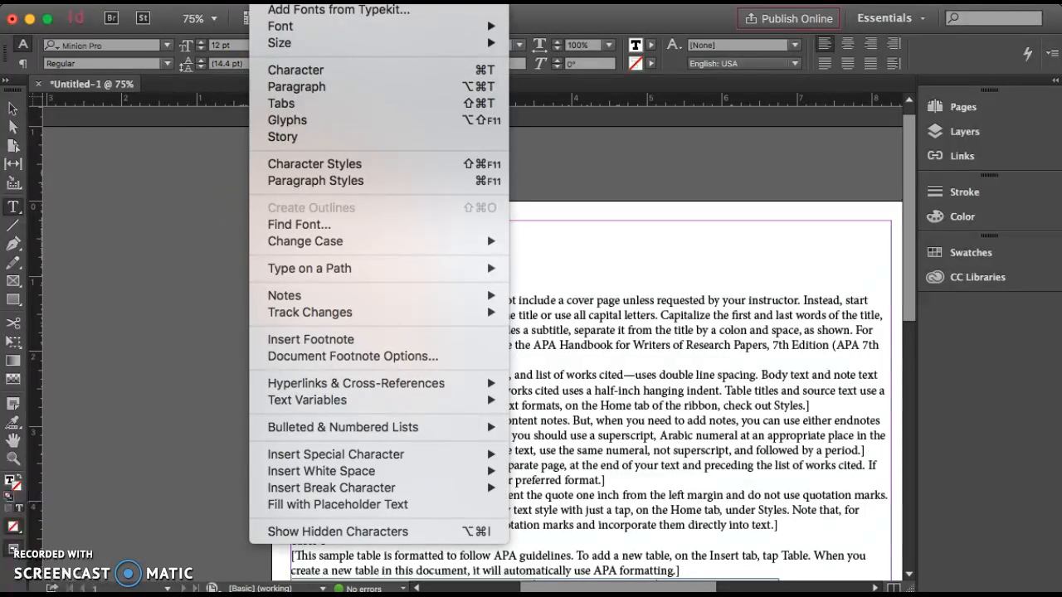
left_click(289, 124)
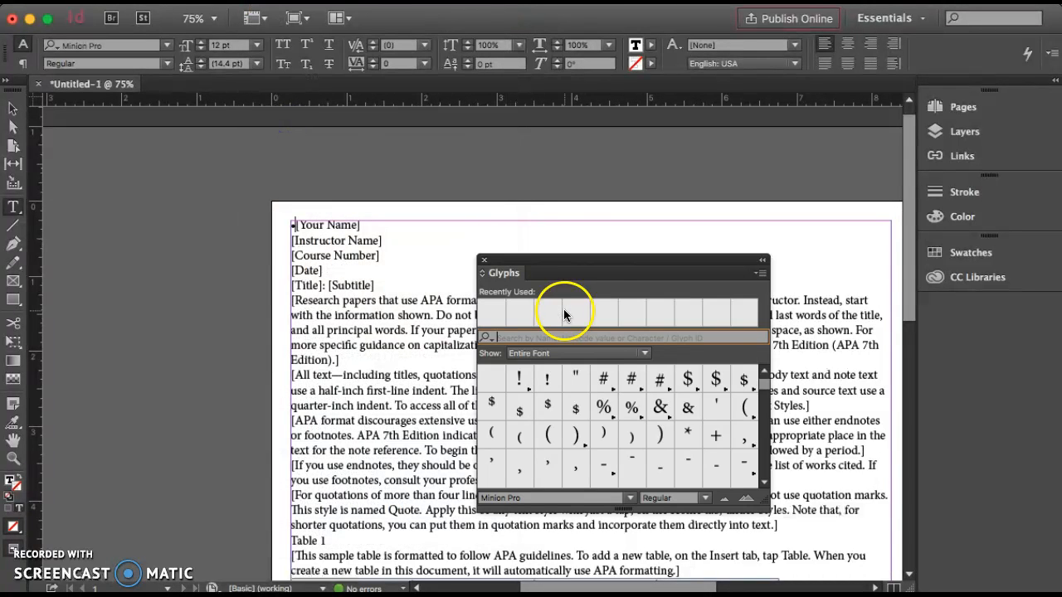
left_click_drag(553, 256, 549, 141)
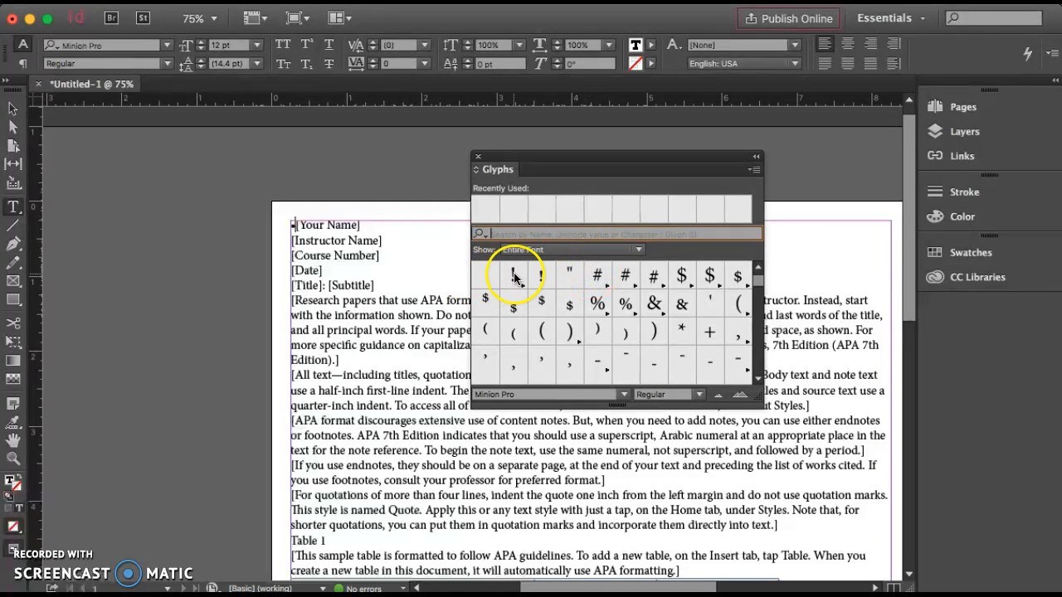
scroll(523, 314, "down", 5)
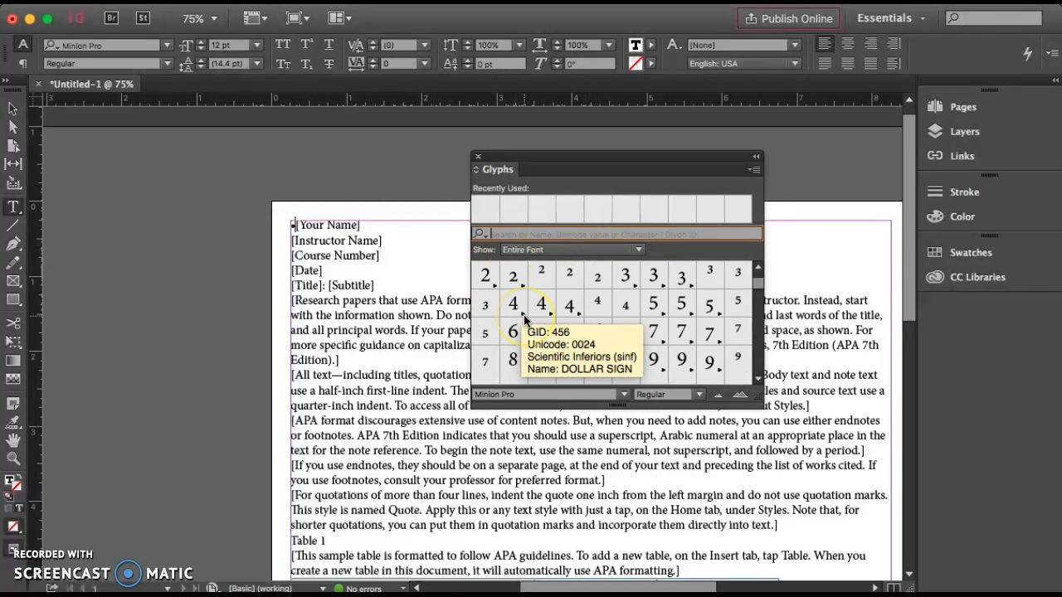
scroll(524, 314, "down", 5)
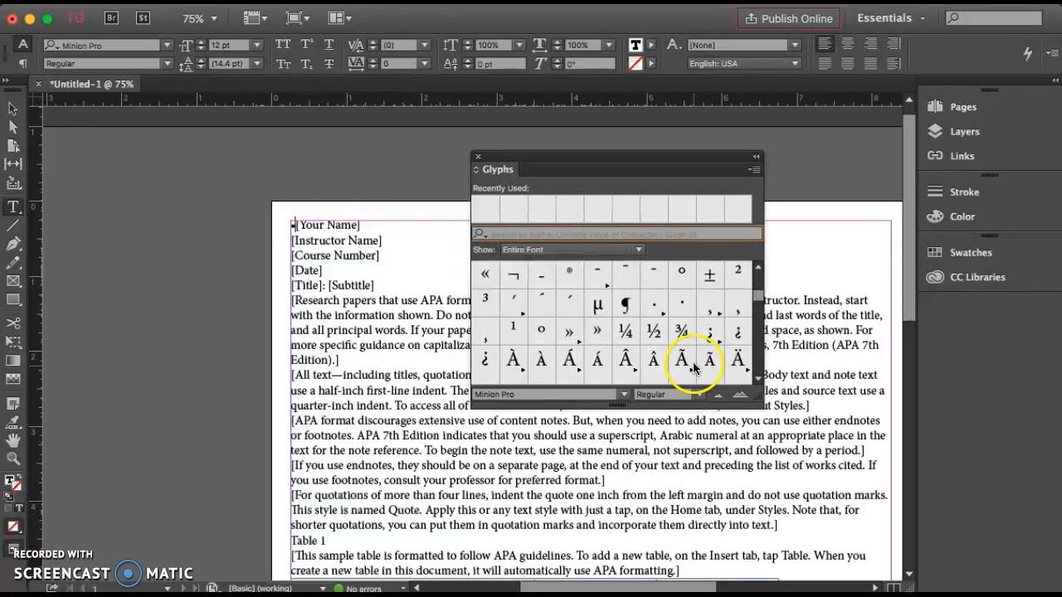
double_click(486, 275)
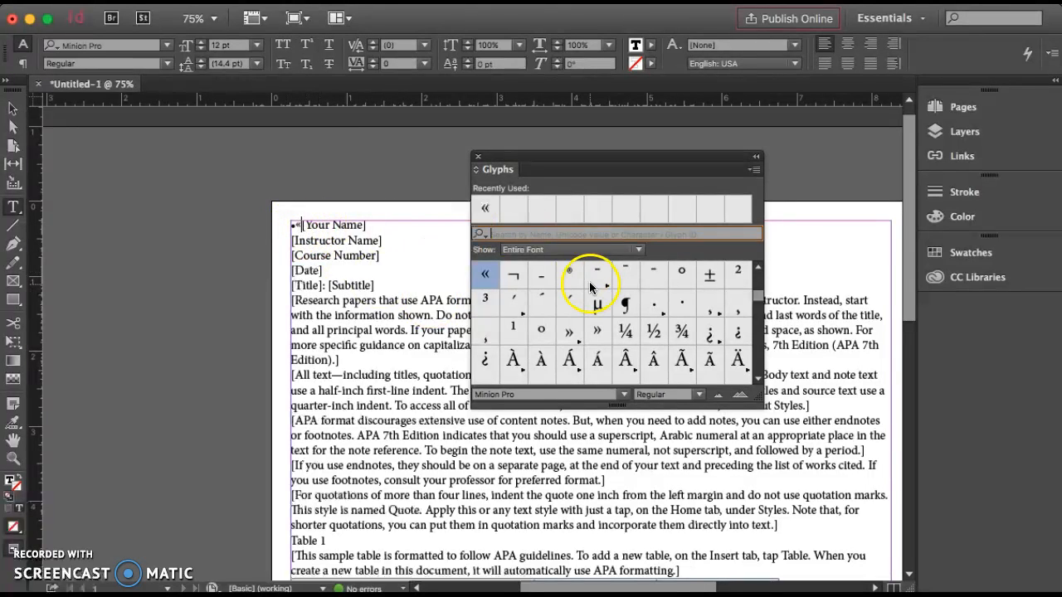
Limit the displayed glyphs to Symbols and insert the check mark glyph (✓) after the « on the first line.
left_click(582, 253)
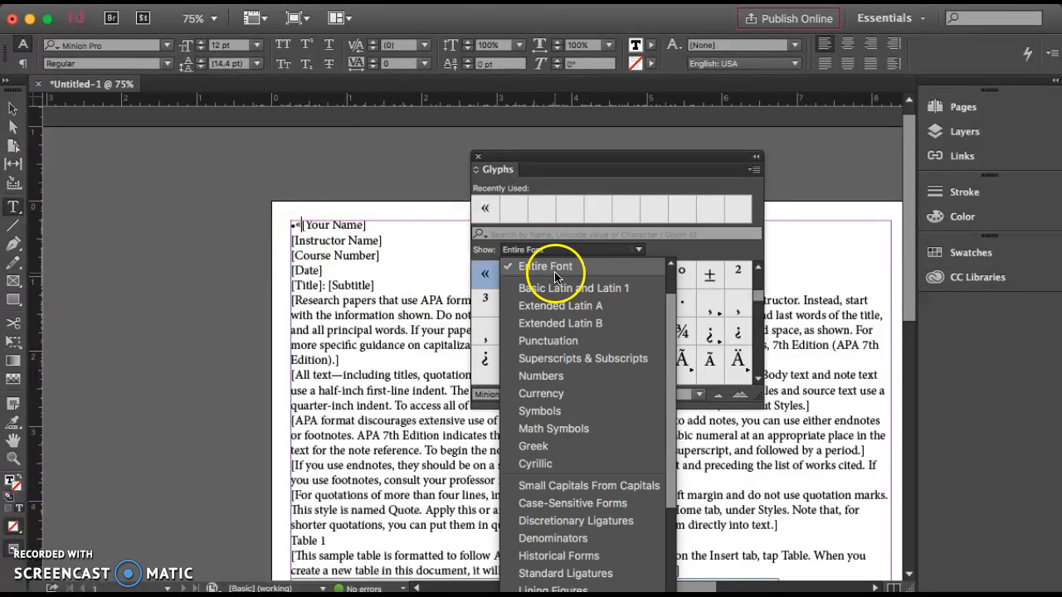
left_click(540, 411)
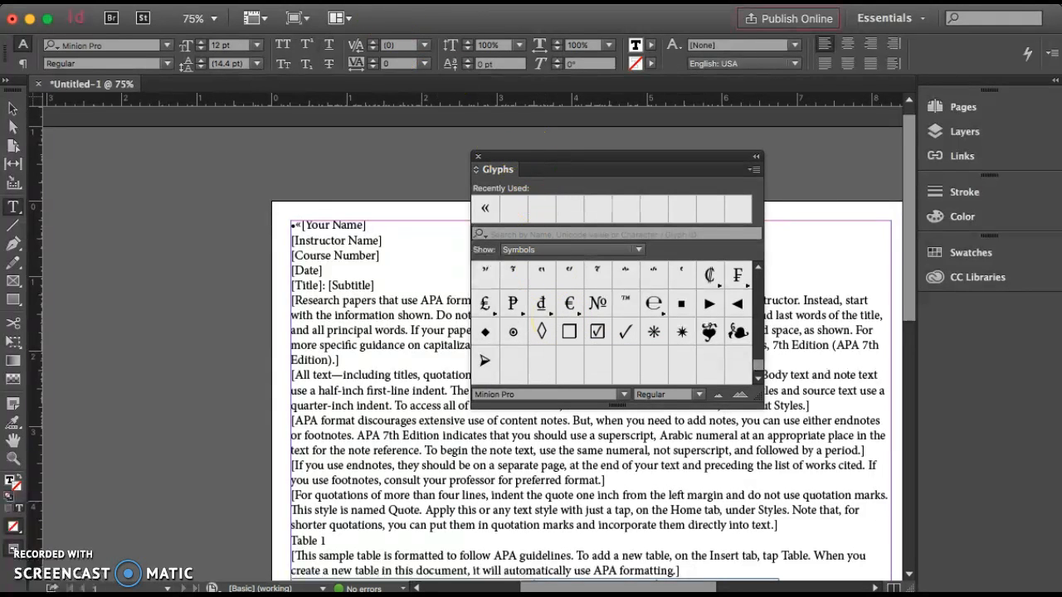
left_click(261, 2)
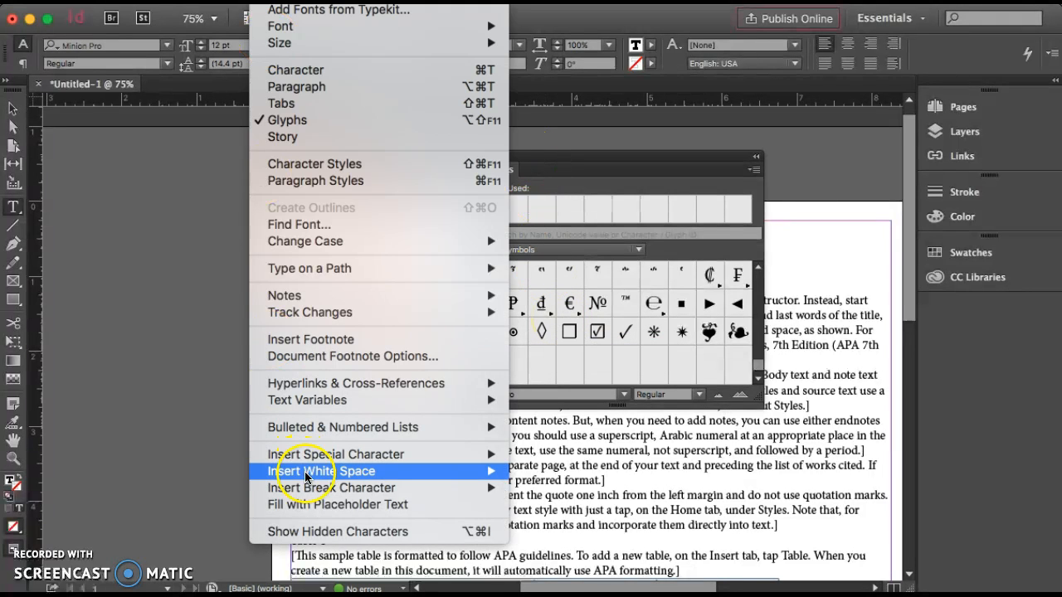
key("Escape")
left_click(557, 378)
double_click(626, 332)
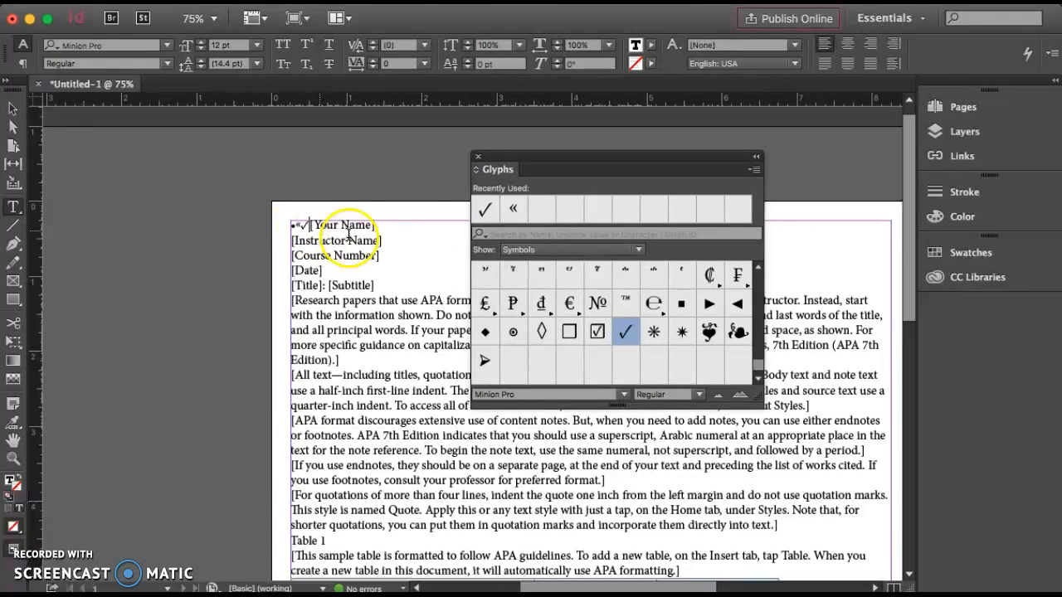
Insert the eight-spoked asterisk (✳), the solid star (✷) and the upright floral heart (❦) glyphs after the check mark on the first line.
double_click(656, 333)
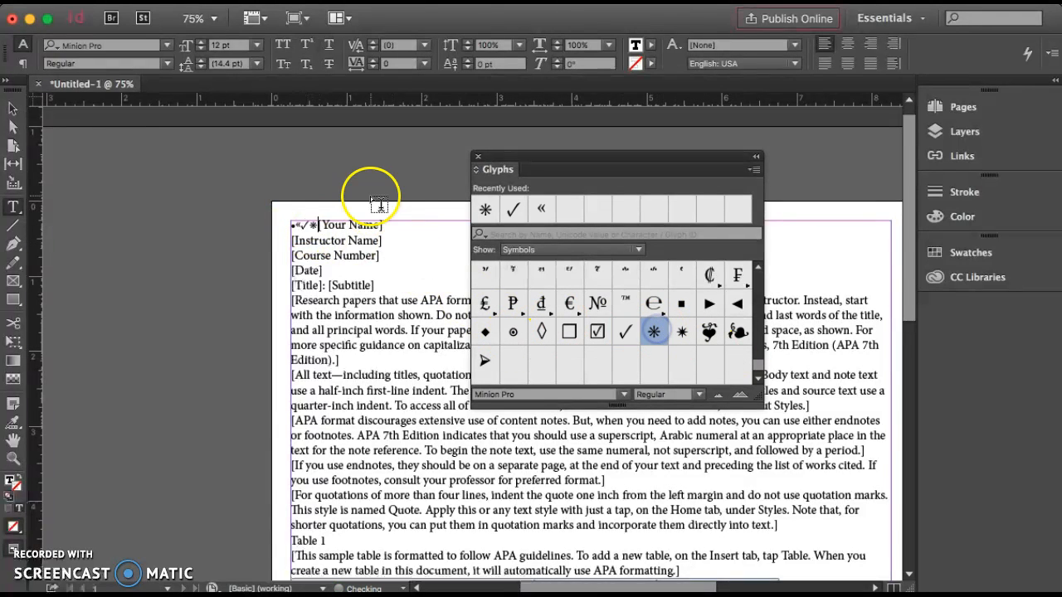
double_click(682, 334)
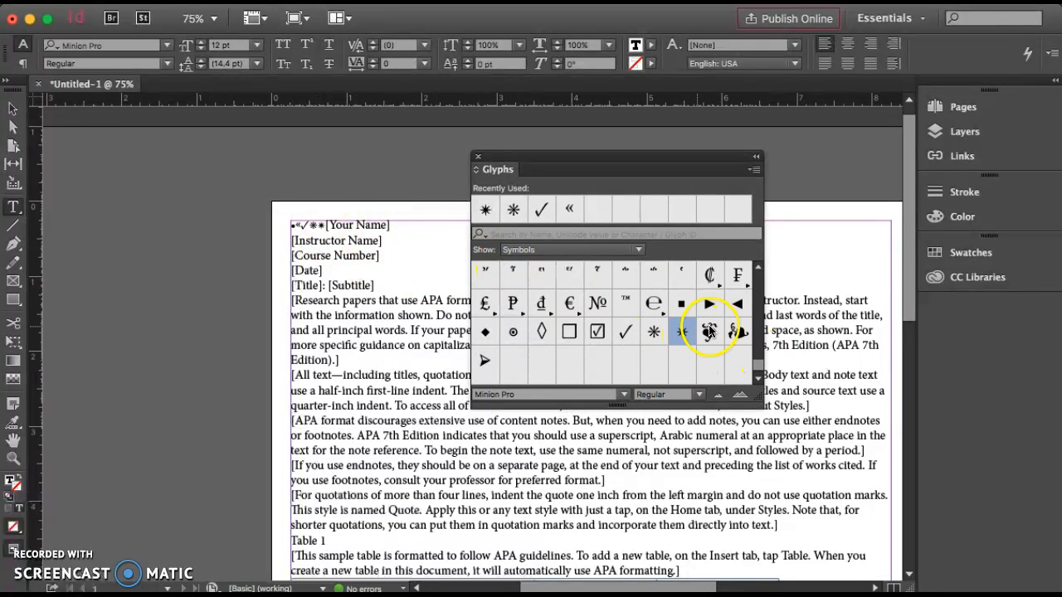
double_click(710, 332)
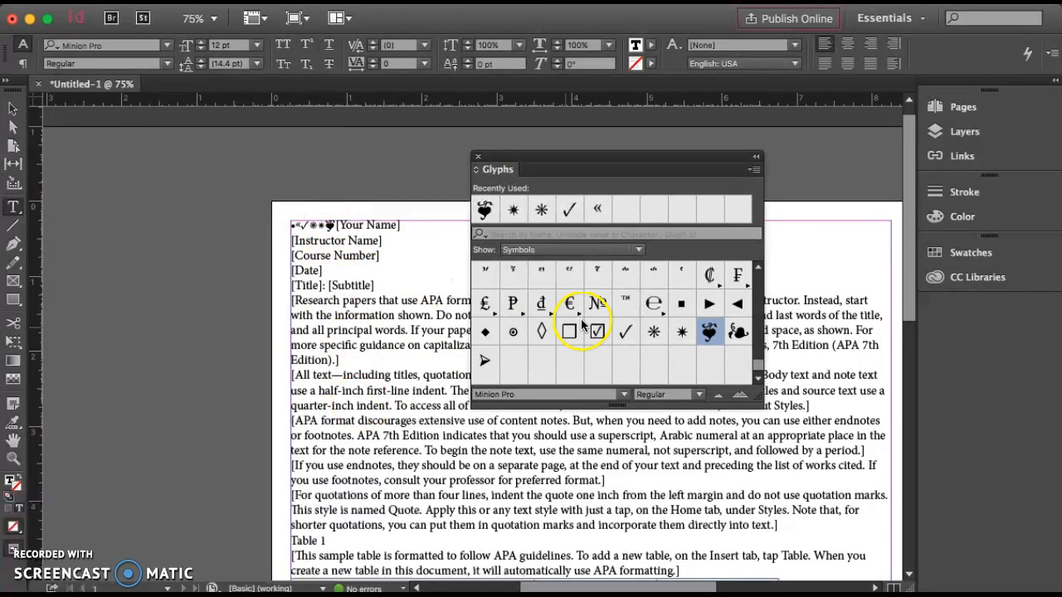
Browse the Symbols glyphs of Minion Pro and the Greek glyph set.
scroll(582, 325, "up", 5)
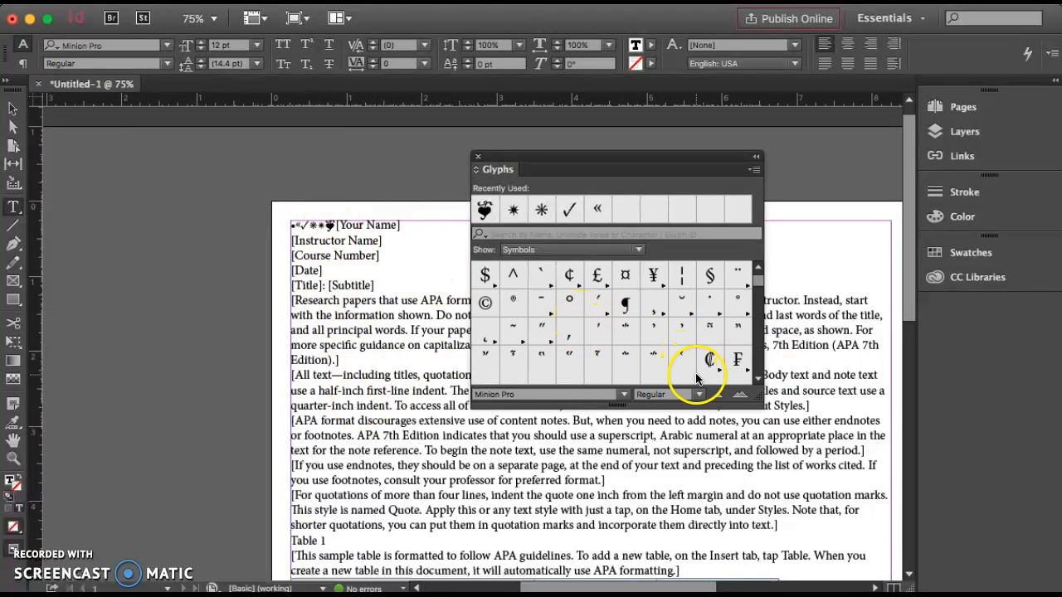
scroll(603, 322, "down", 5)
scroll(605, 322, "down", 1)
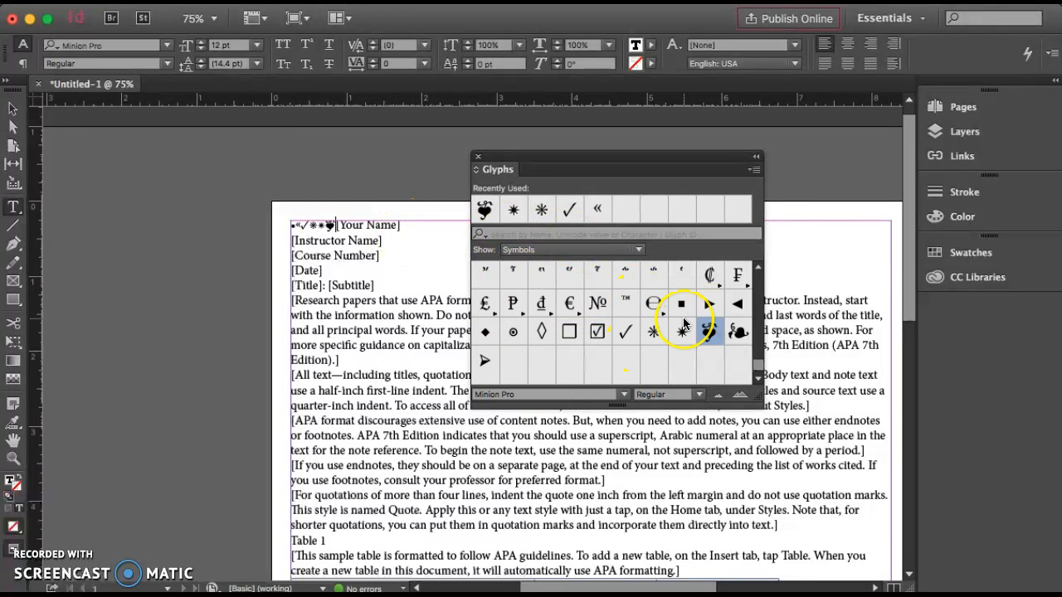
left_click(606, 250)
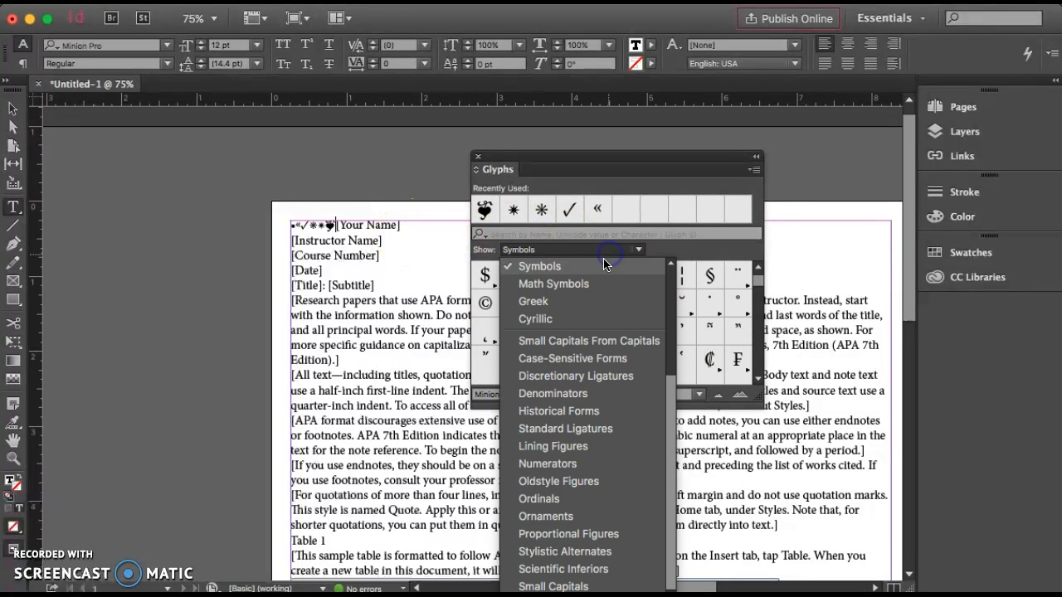
left_click(530, 302)
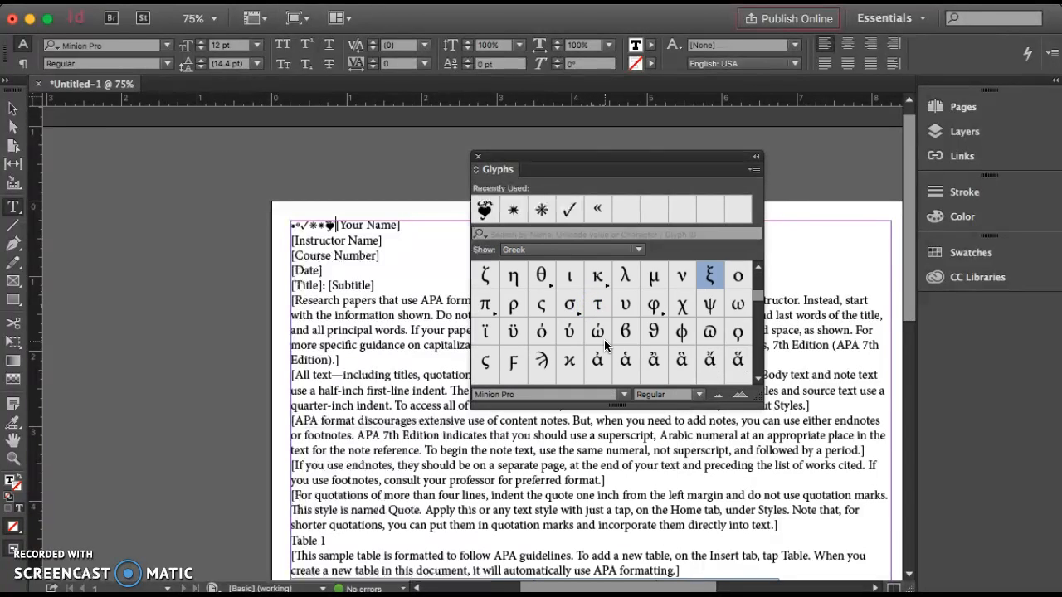
scroll(604, 343, "up", 6)
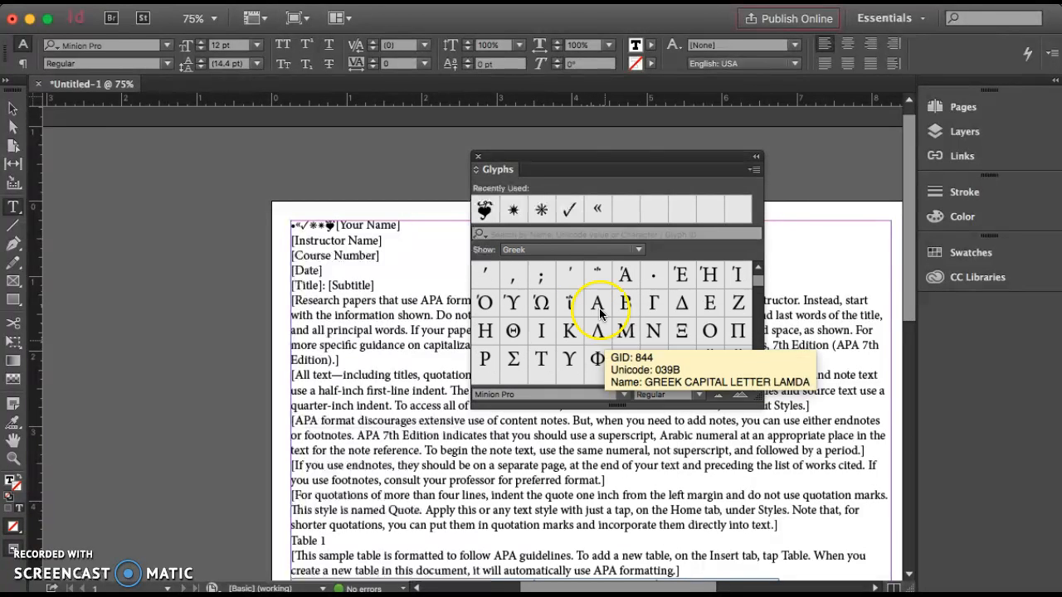
From the Ornaments glyphs, insert the small bullet ornament, curled leaf, empty box and double swash before [Your Name], and move the Glyphs panel aside.
left_click(575, 251)
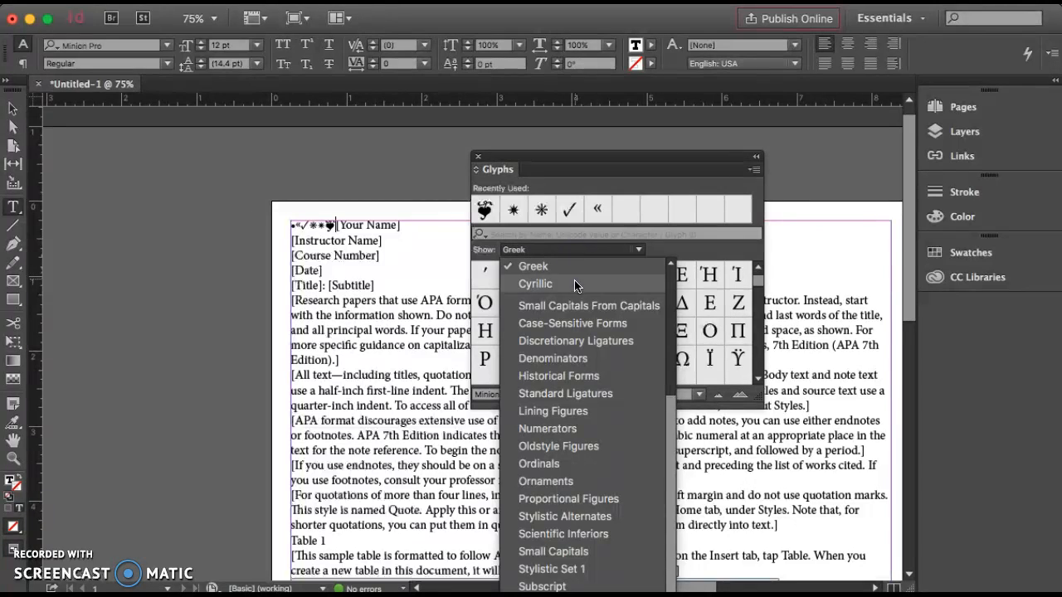
left_click(585, 482)
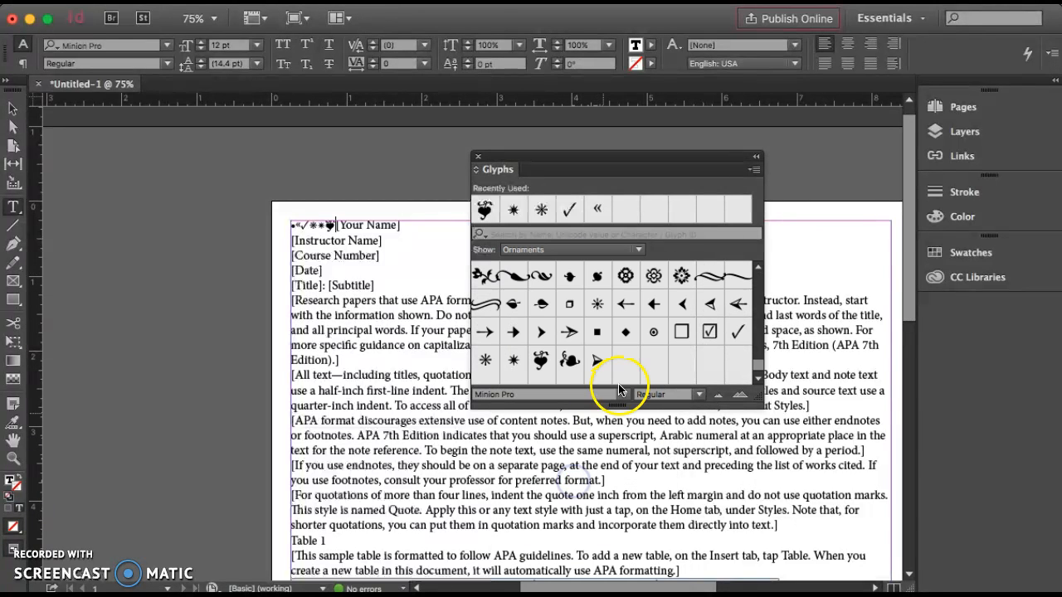
double_click(572, 282)
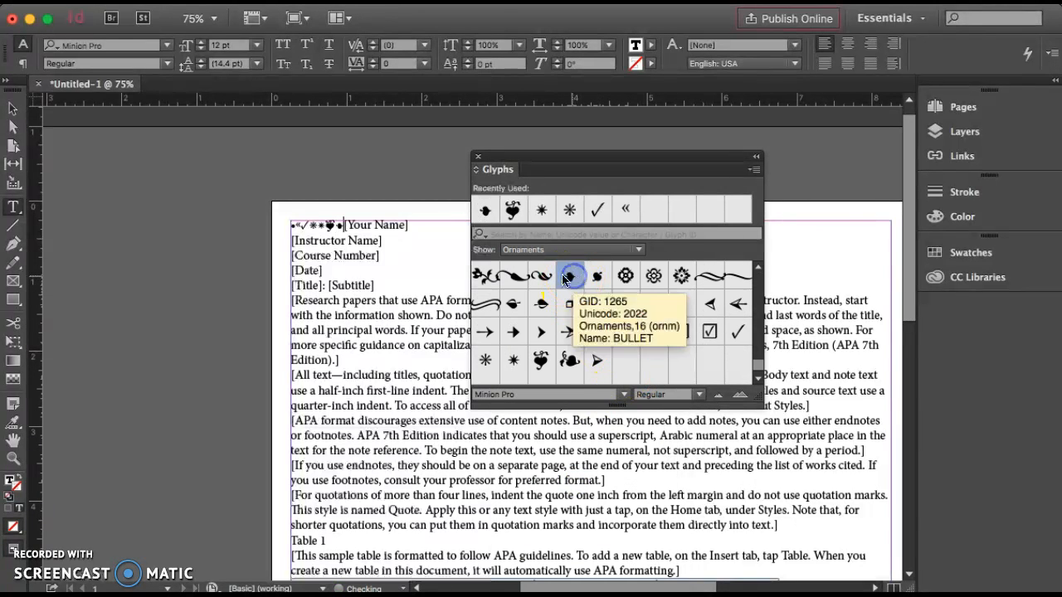
double_click(541, 276)
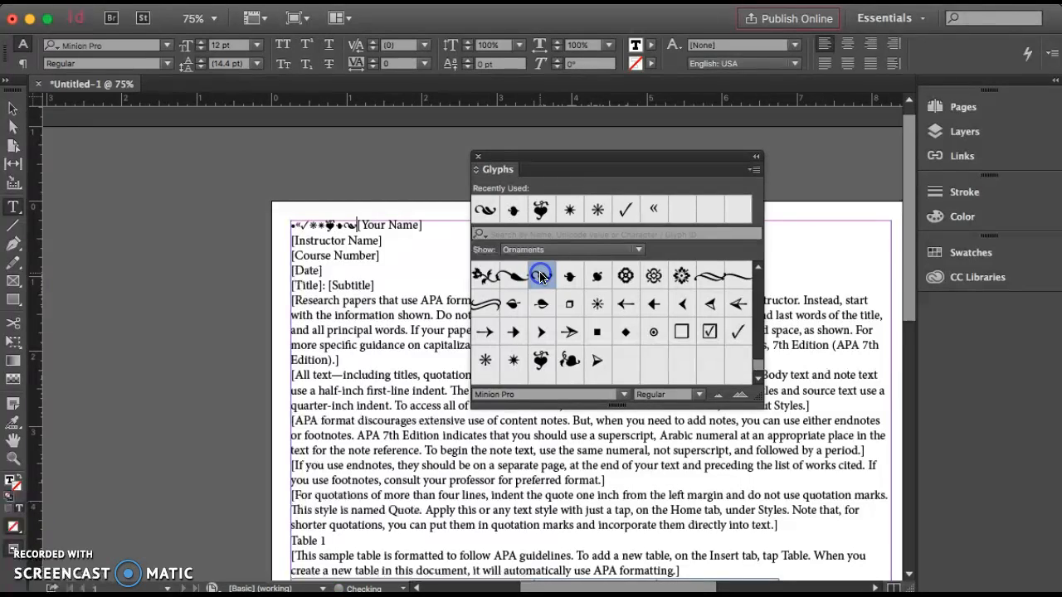
double_click(687, 333)
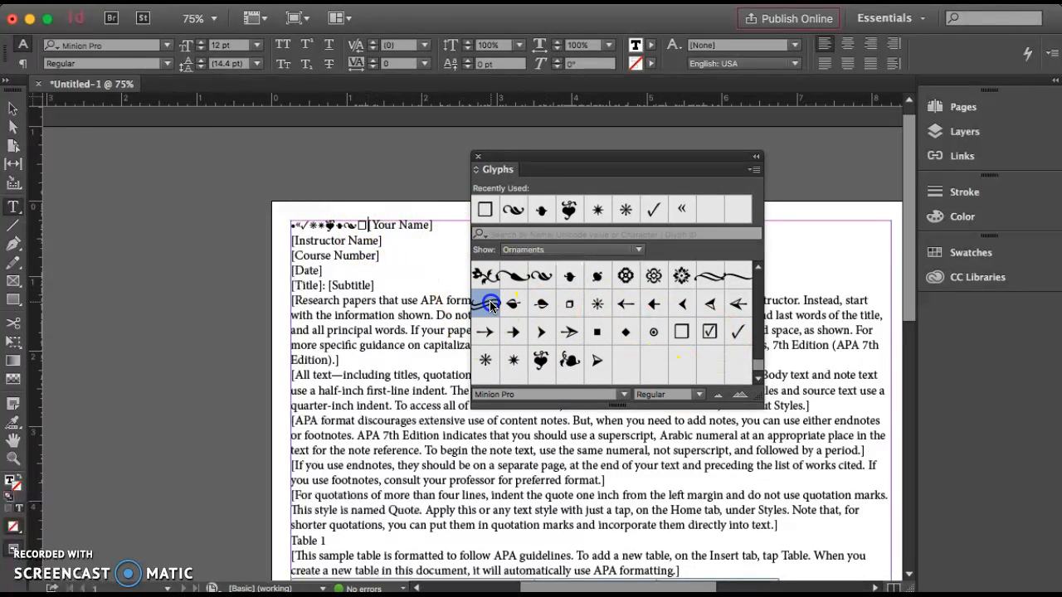
double_click(486, 303)
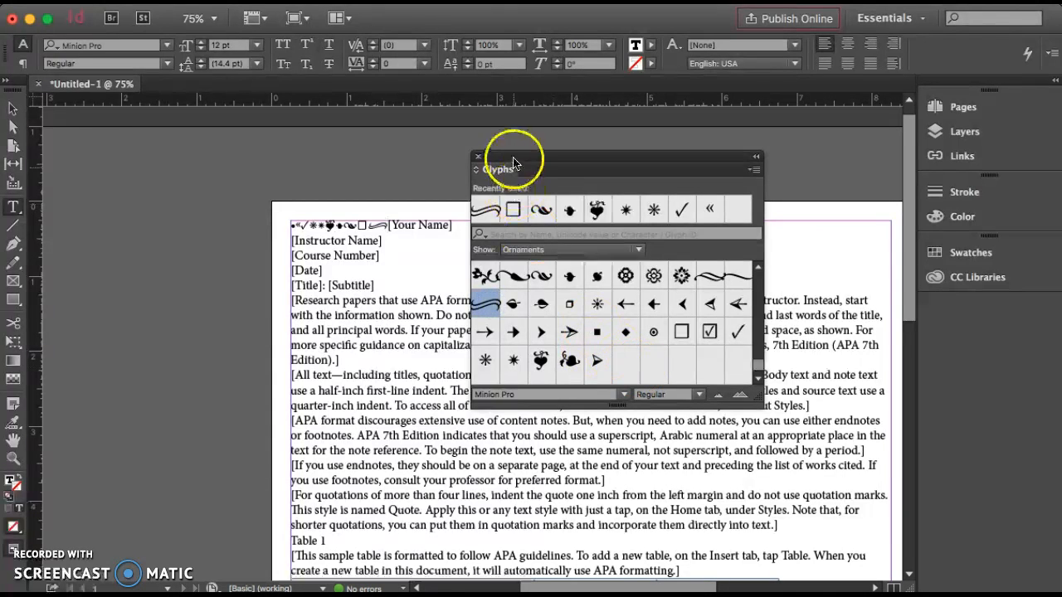
left_click_drag(514, 161, 636, 145)
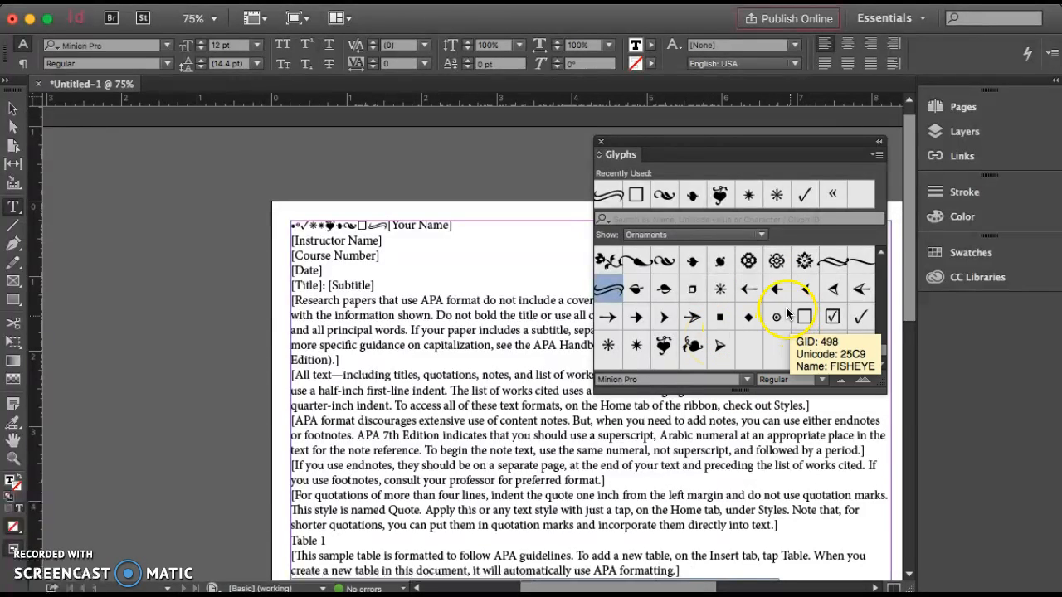
scroll(750, 274, "up", 1)
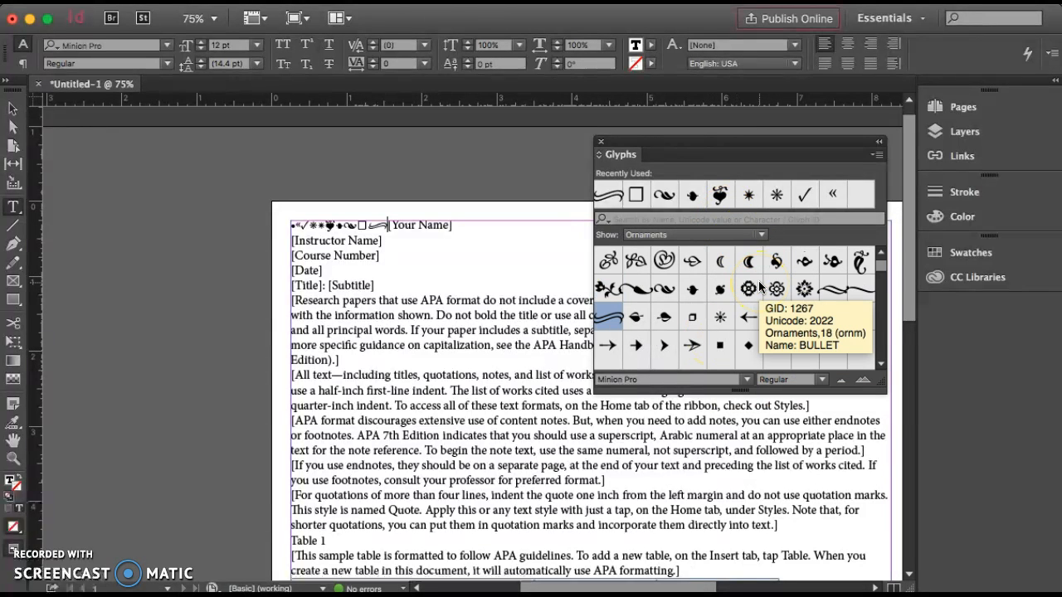